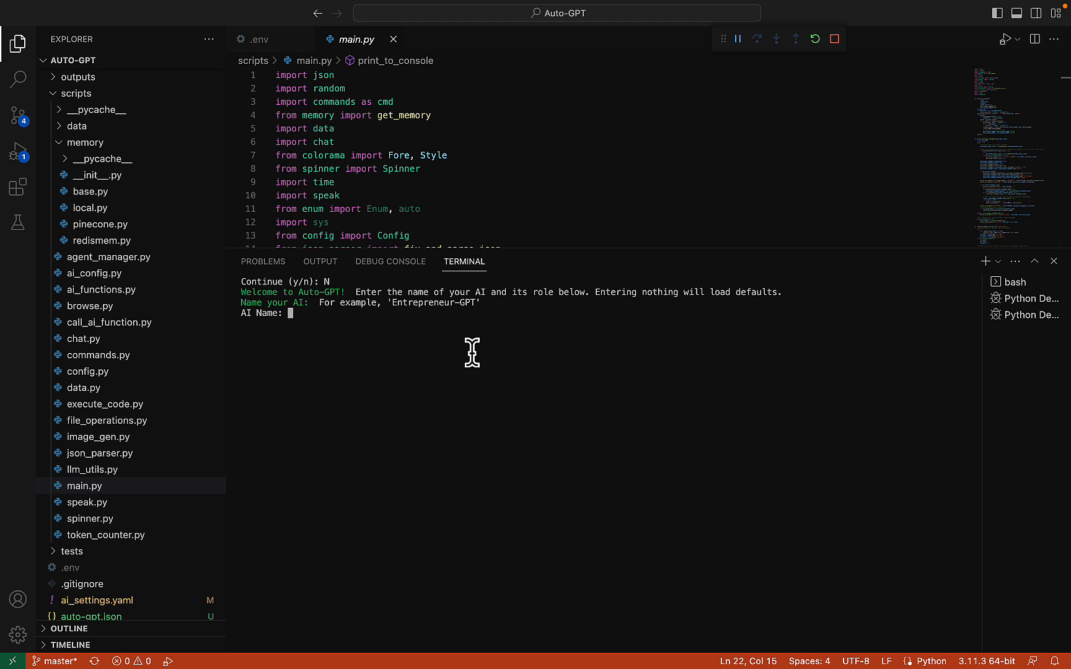
# Name the new AI "Fetch AI" at the Auto-GPT name prompt in the terminal
pyautogui.moveTo(396, 292); pyautogui.dragTo(466, 306)
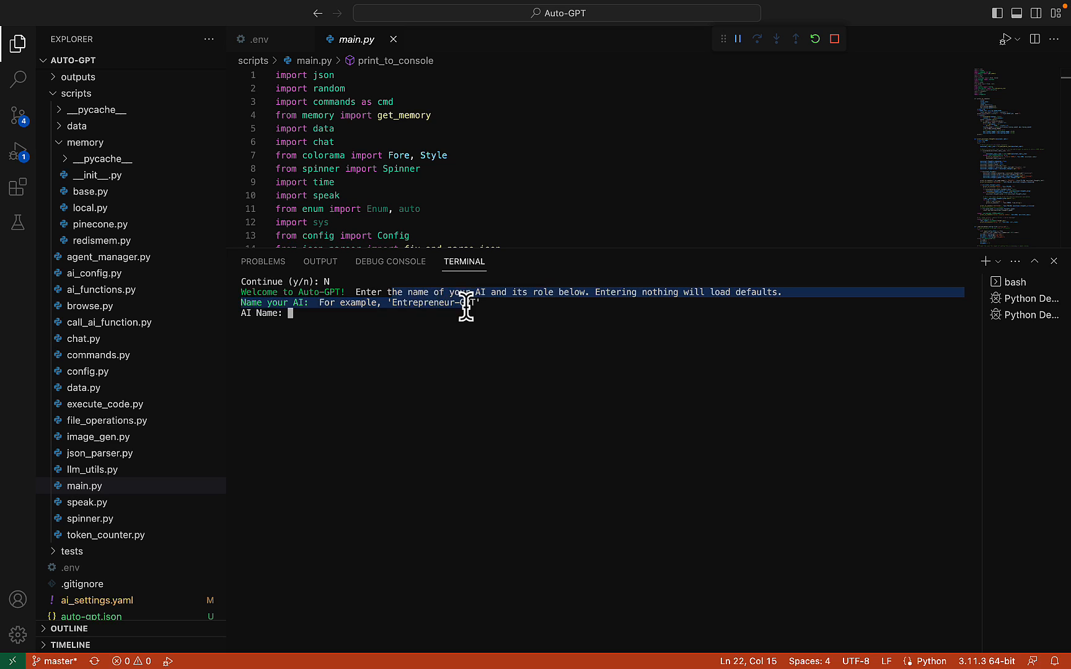
pyautogui.click(425, 318)
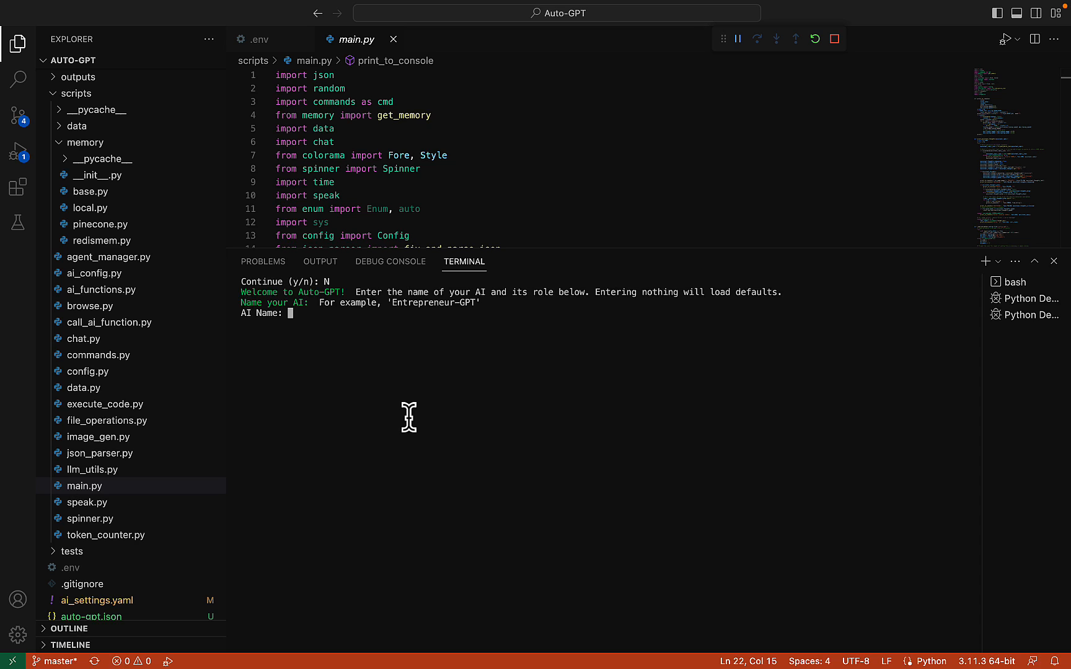
pyautogui.write('Fetch AI')
pyautogui.press('Return')
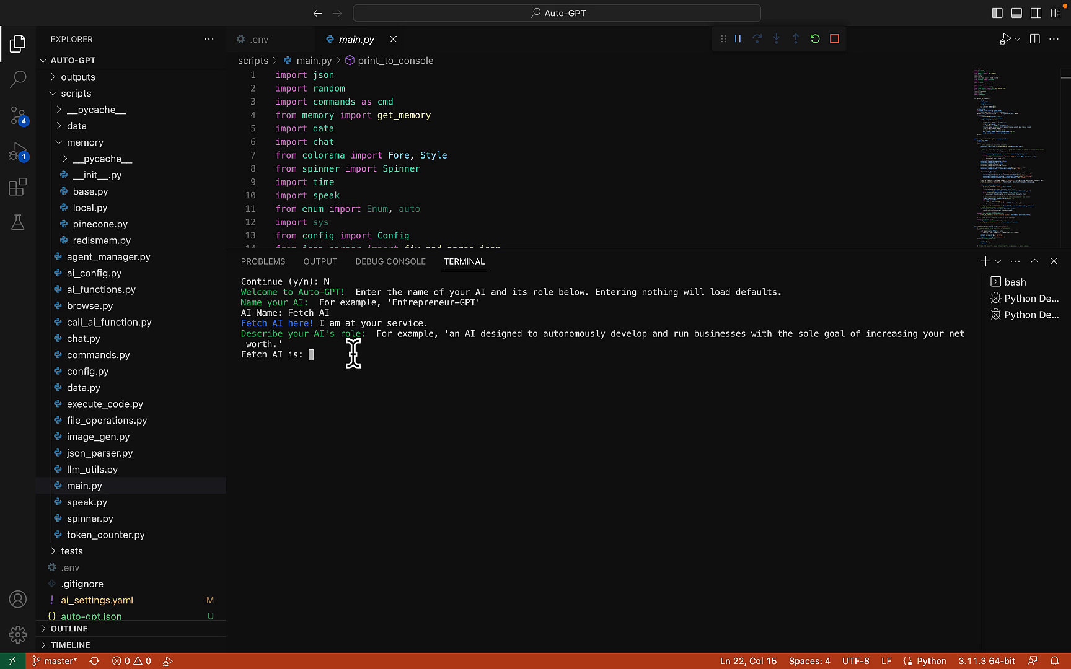
# Describe Fetch AI's role as "capable of extracting data from relevant URLs on the Internet"
pyautogui.write('ca')
pyautogui.write('pable ')
pyautogui.write('of wor')
pyautogui.press('BackSpace')
pyautogui.press('BackSpace')
pyautogui.press('BackSpace')
pyautogui.write('extracting data from ')
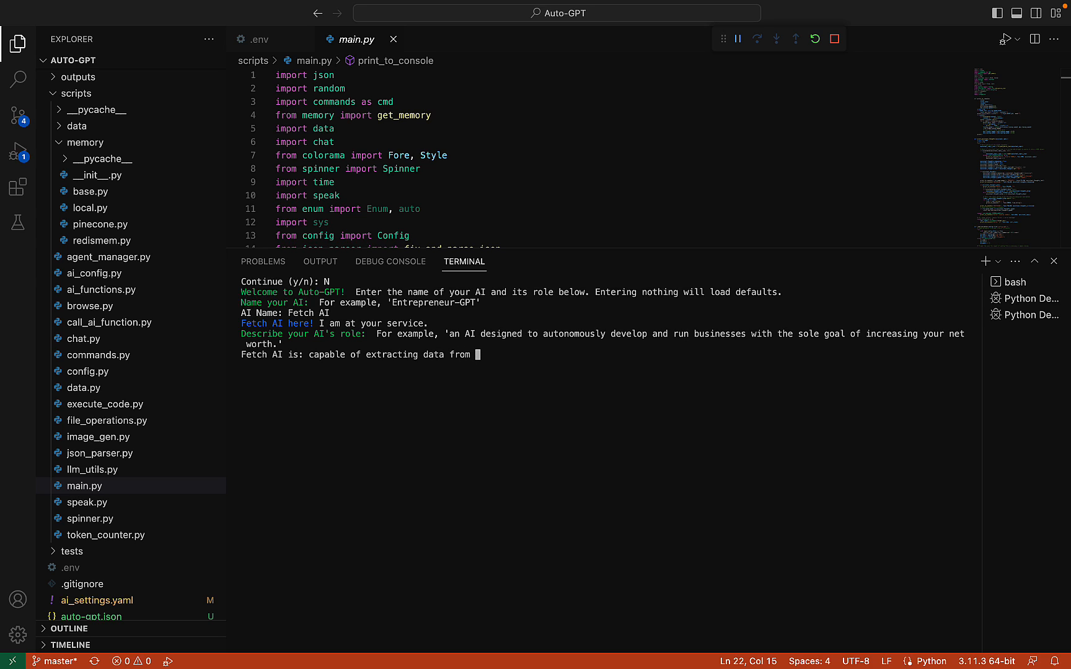
pyautogui.write('relevant URLs on the Internet')
pyautogui.press('Return')
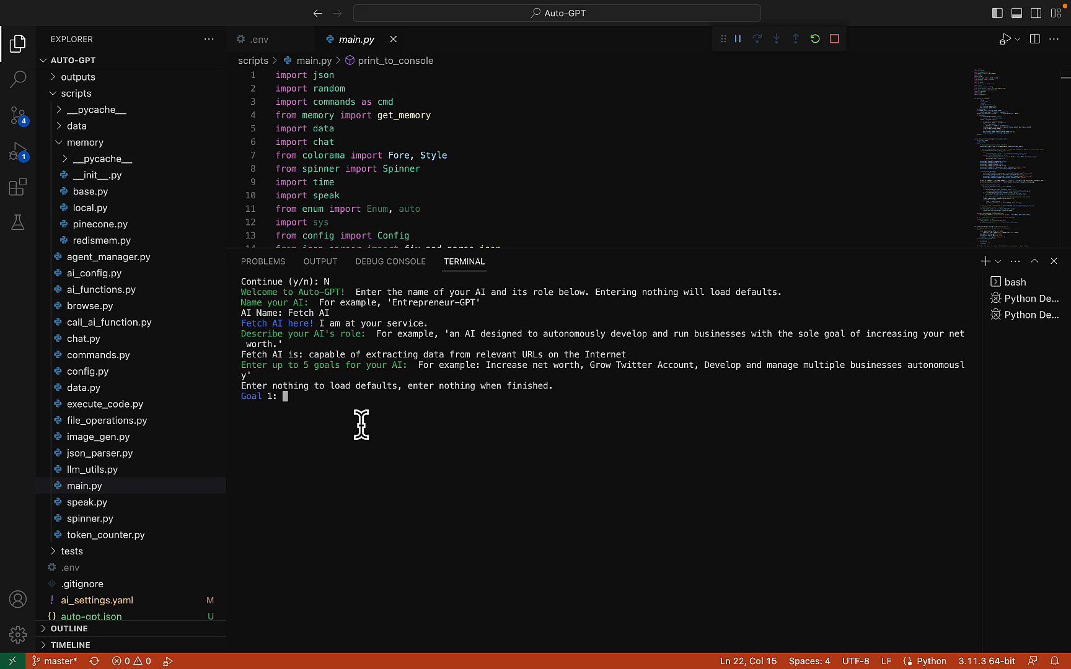
# Enter Goal 1 as "extract the real-time price of bitcoin on Binance.com valid for April 11th 2023"
pyautogui.write('extract the real-time price of bitco')
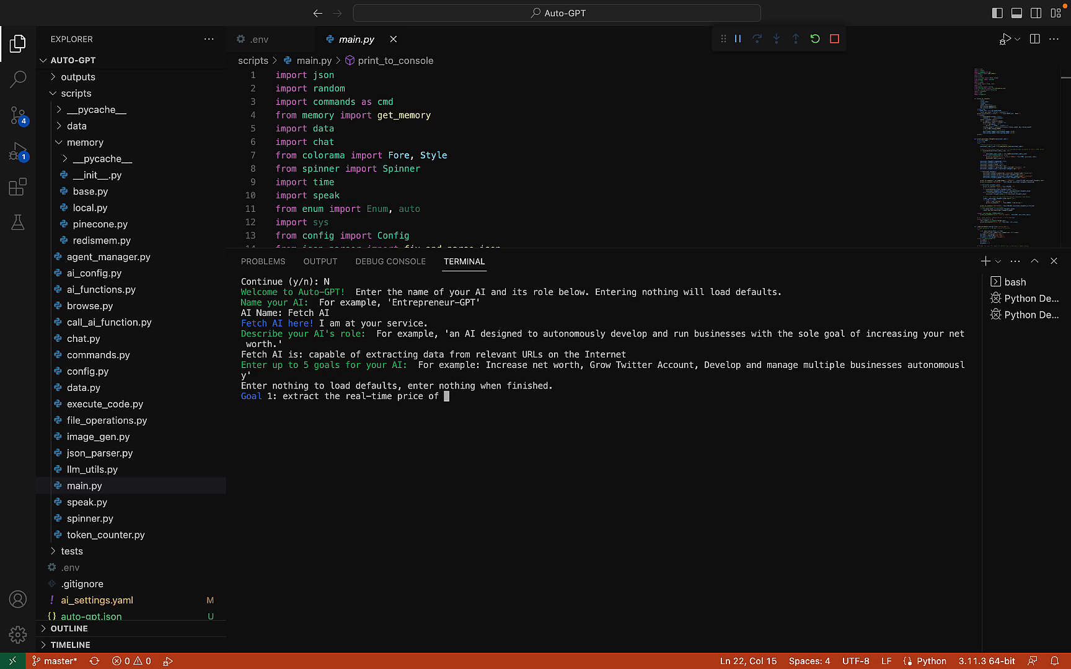
pyautogui.write('in on Binance.com valid fo')
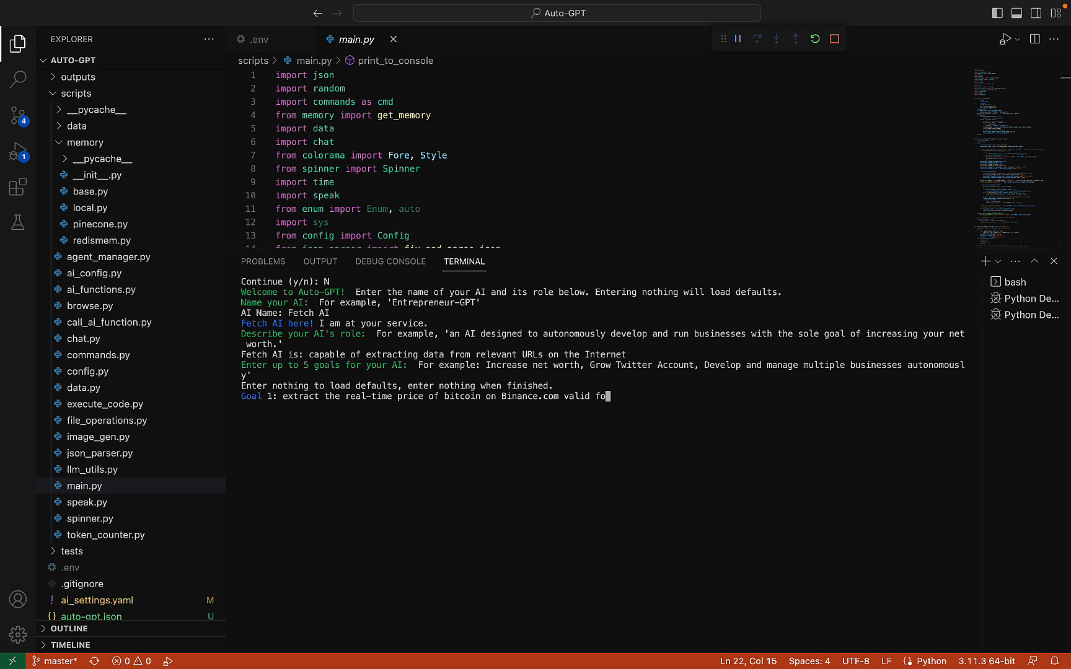
pyautogui.write('r April 11th 2023')
pyautogui.press('Return')
# Enter Goal 2 as "save the price to price.txt" and Goal 3 as "shut down", leaving Goal 4 empty to finish the list
pyautogui.write('save the price ')
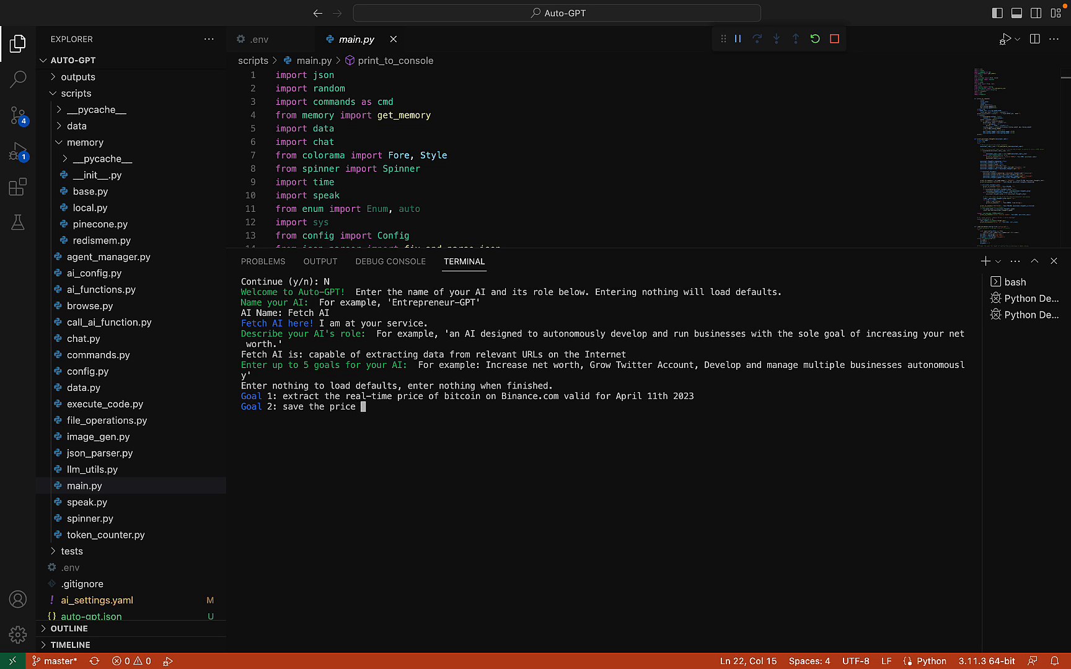
pyautogui.write('to price.txt')
pyautogui.press('Return')
pyautogui.write('shut don')
pyautogui.press('BackSpace')
pyautogui.write('wn')
pyautogui.press('Return')
pyautogui.press('Return')
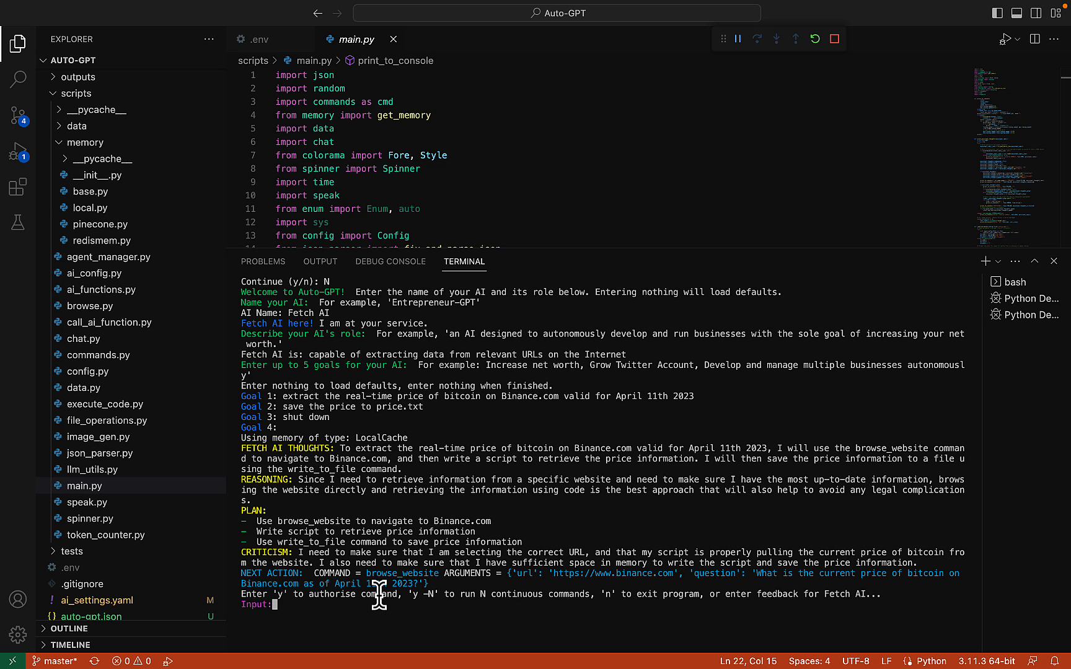
# Authorise browsing Binance.com, and answer the proposed Google search with feedback to go back to binance.com and find another relevant URL that displays prices
pyautogui.write('Y')
pyautogui.press('Return')
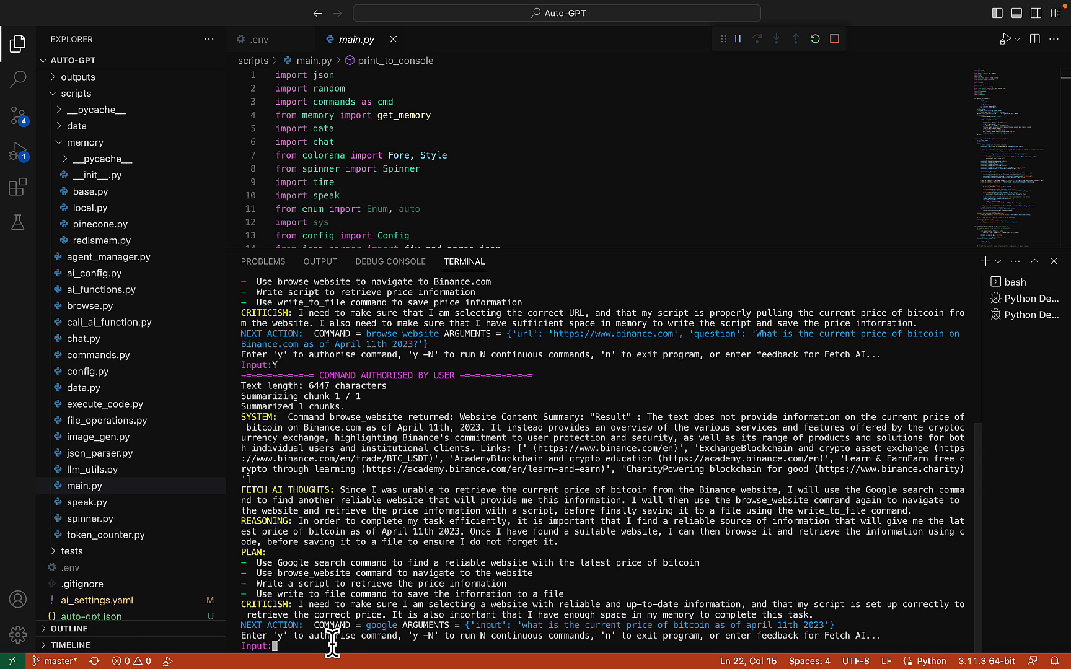
pyautogui.write('no, go back to binance.com and try to fin')
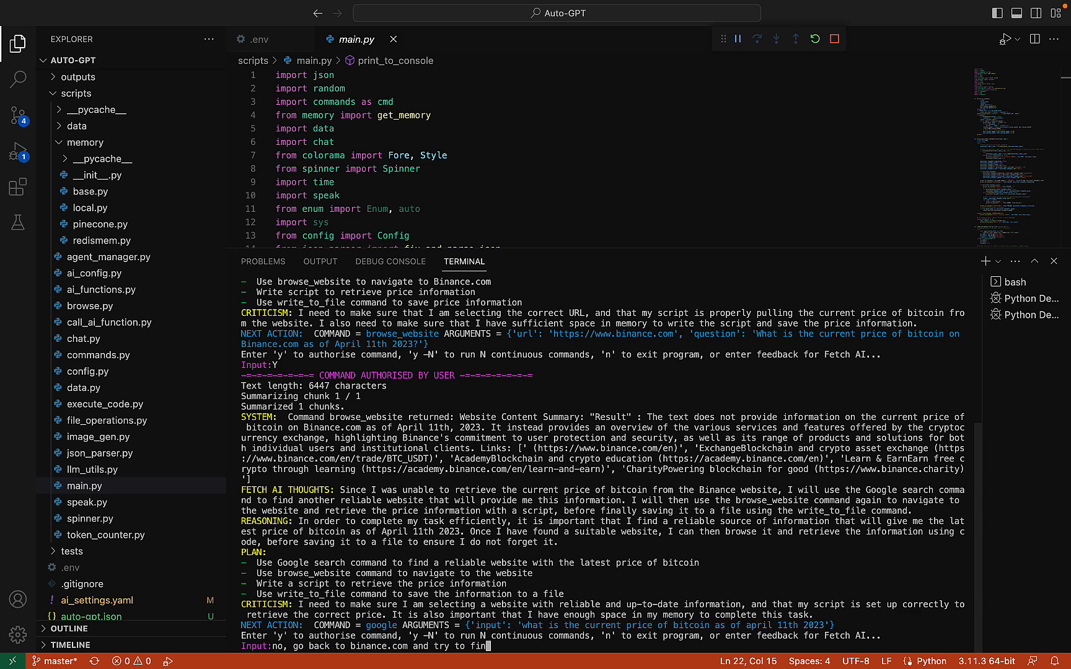
pyautogui.write('d another relkevant URL that ')
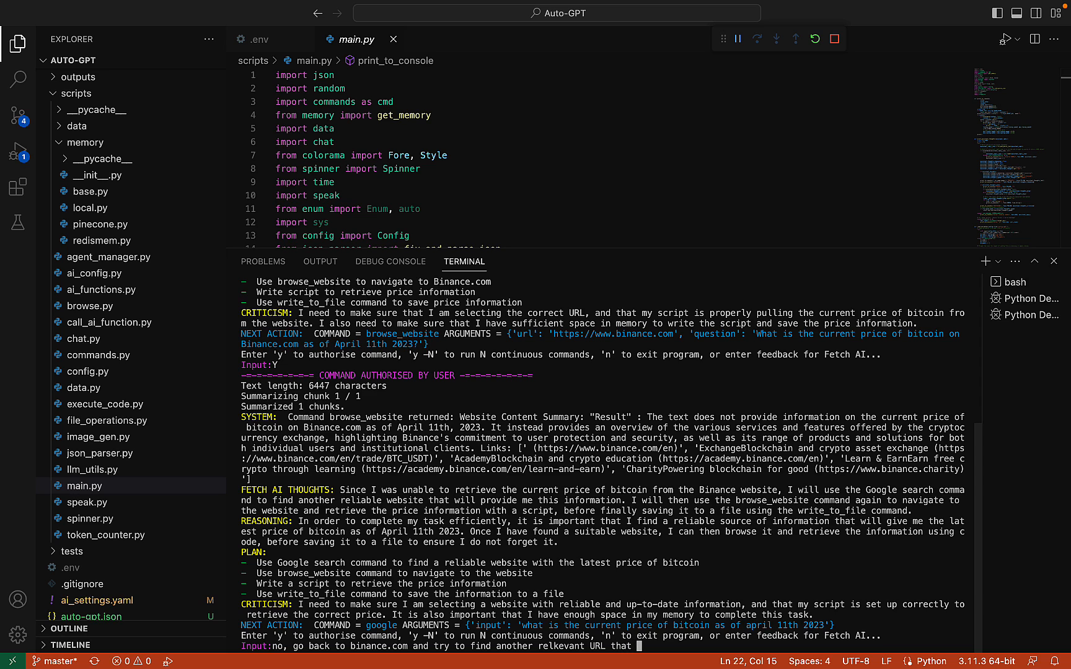
pyautogui.write('dispkays pricers')
pyautogui.press('Return')
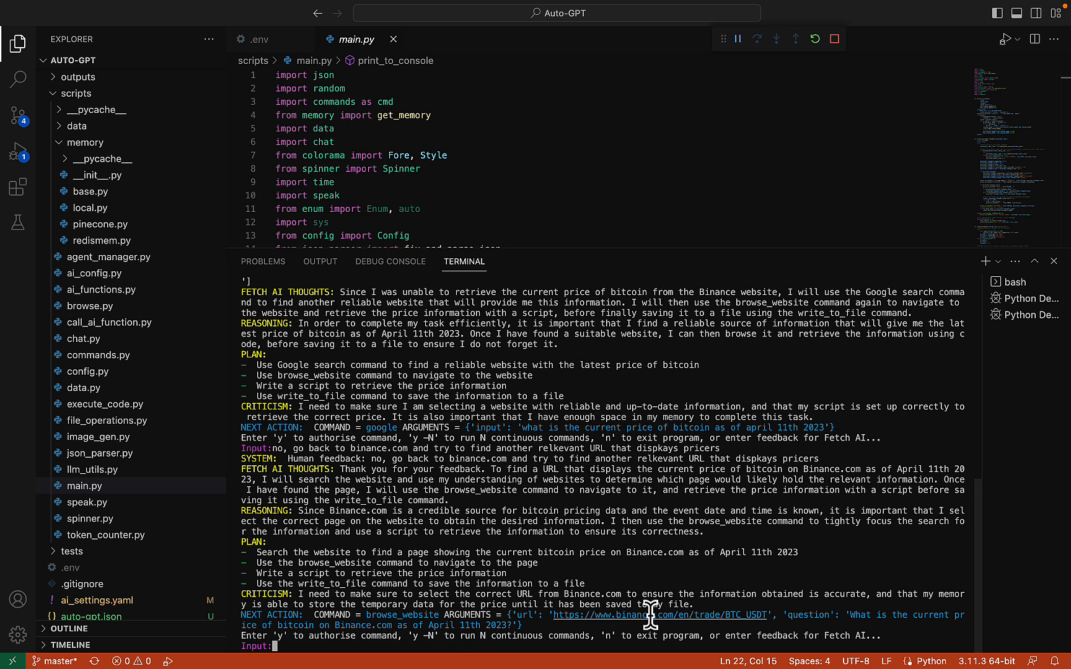
# Copy the proposed Binance BTC_USDT trade page URL and authorise the command that browses it
pyautogui.rightClick(679, 615)
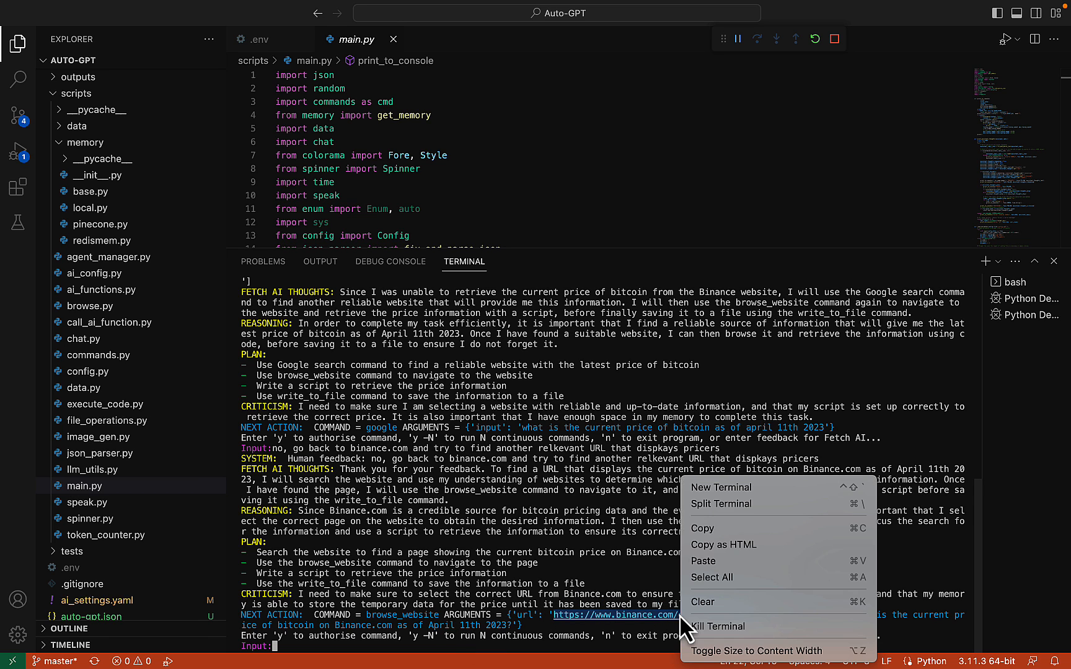
pyautogui.click(709, 533)
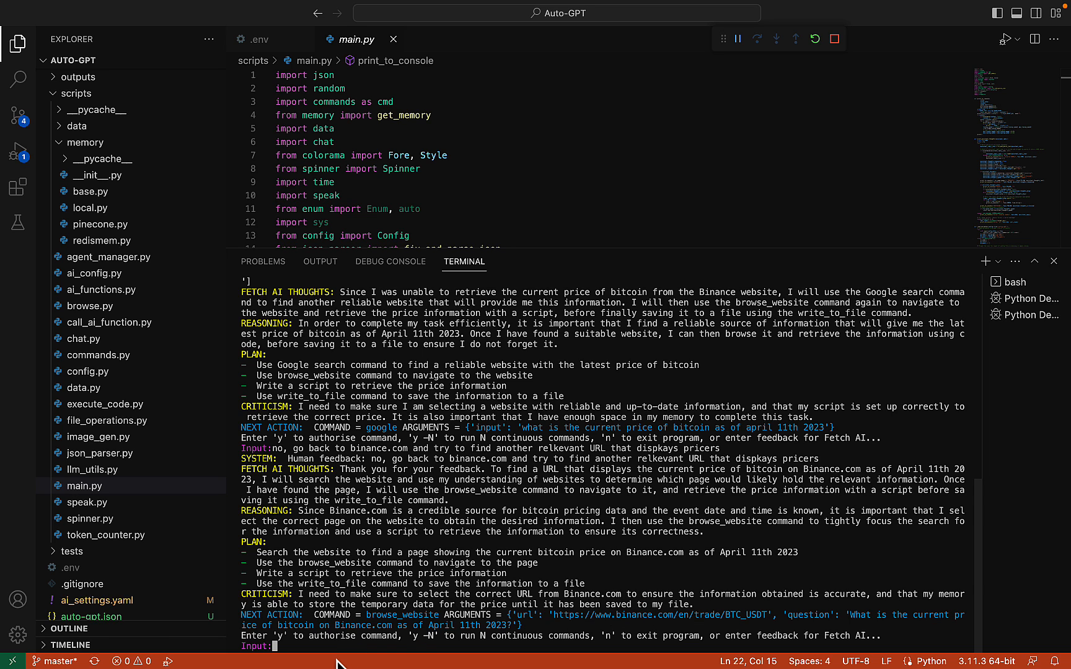
pyautogui.write('Y')
pyautogui.press('Return')
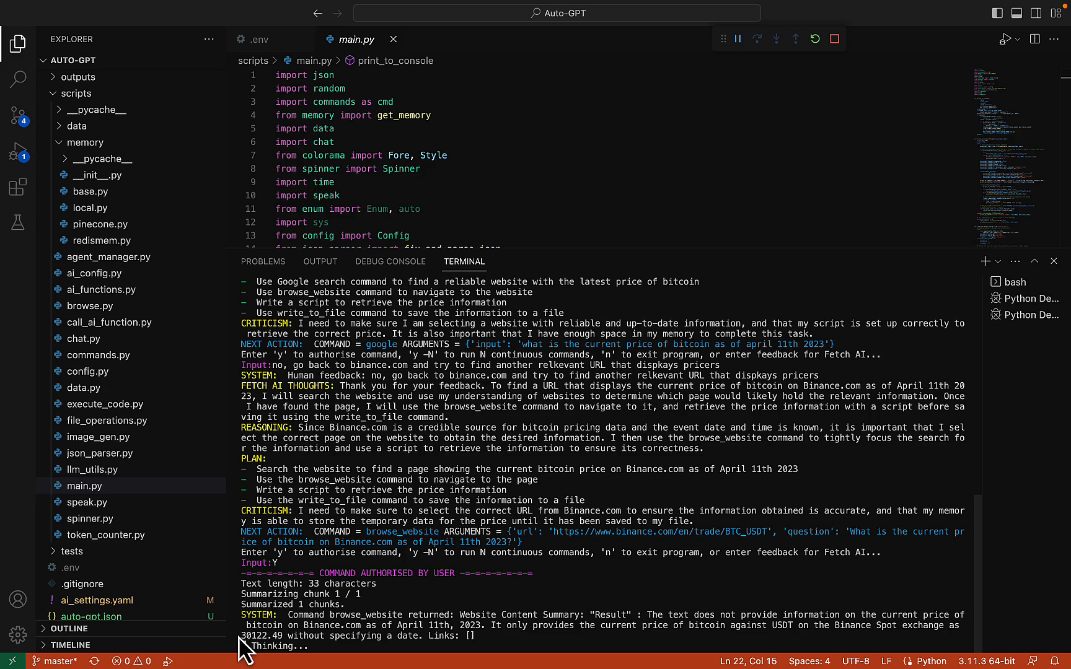
# Switch to Opera to check the live BTC/USDT price on Binance, and return to Visual Studio Code
pyautogui.moveTo(515, 666)
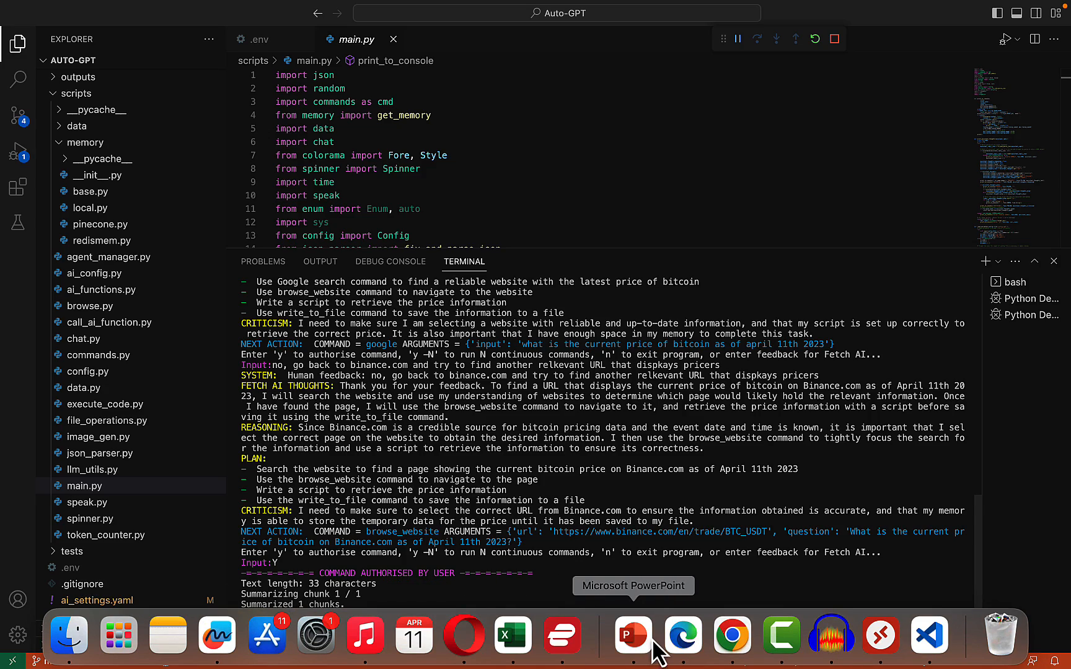
pyautogui.click(466, 639)
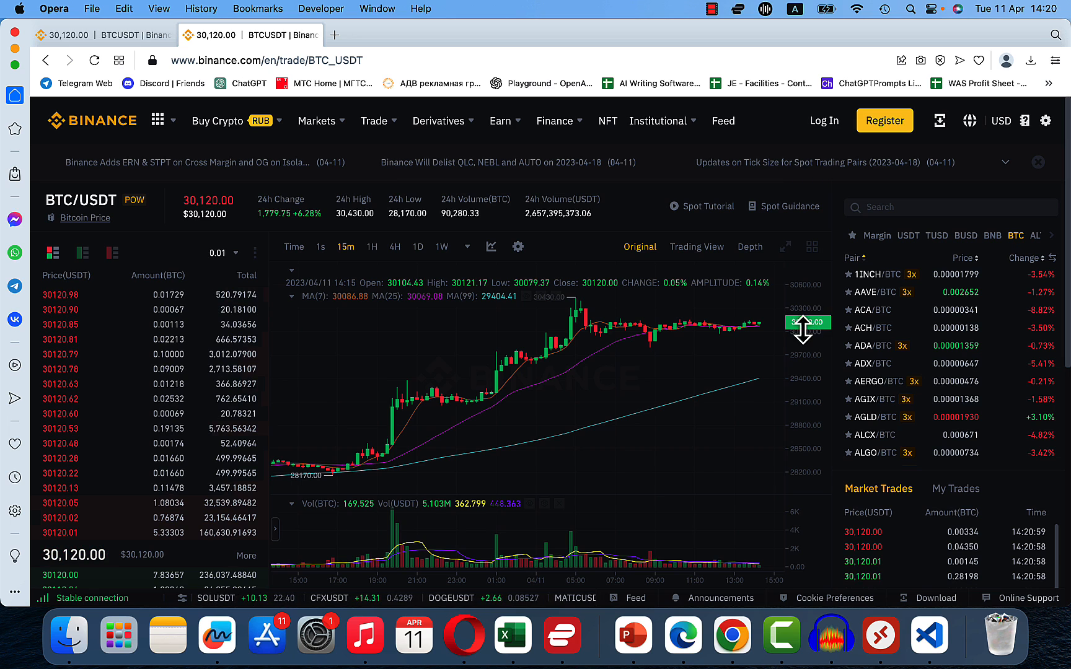
pyautogui.click(929, 634)
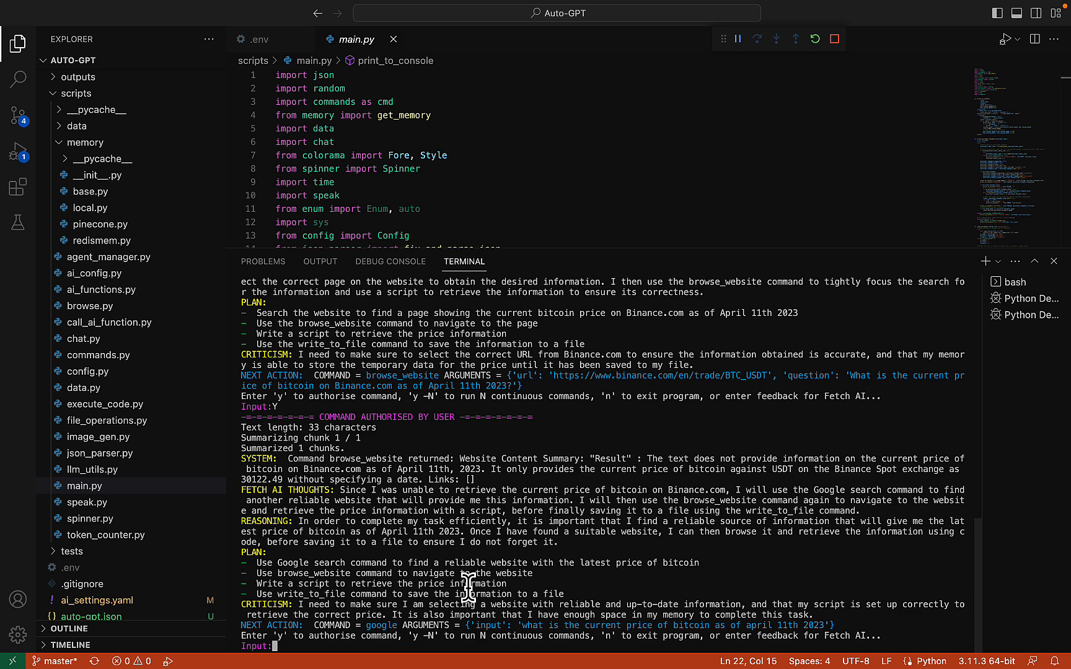
# Give Fetch AI the feedback "no, stick to the price that you have found and save it to the file"
pyautogui.write('no, stick to the price that you hav')
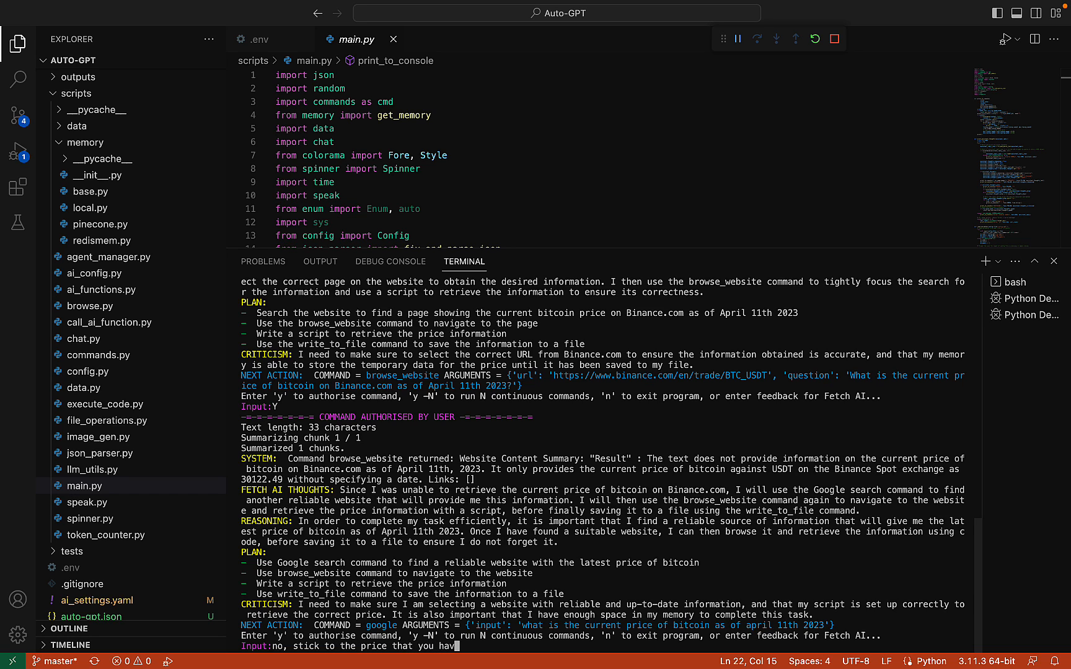
pyautogui.write('e found and save it to the file')
pyautogui.press('Return')
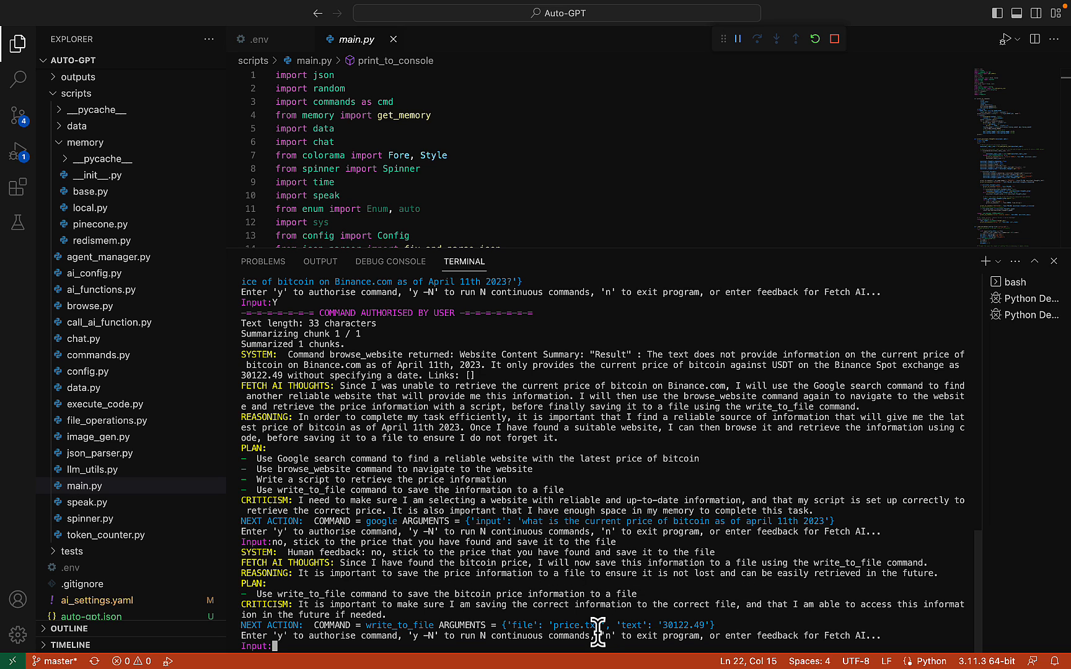
# Authorise the write_to_file command for price.txt and the task_complete command that shuts the program down
pyautogui.write('Y')
pyautogui.press('Return')
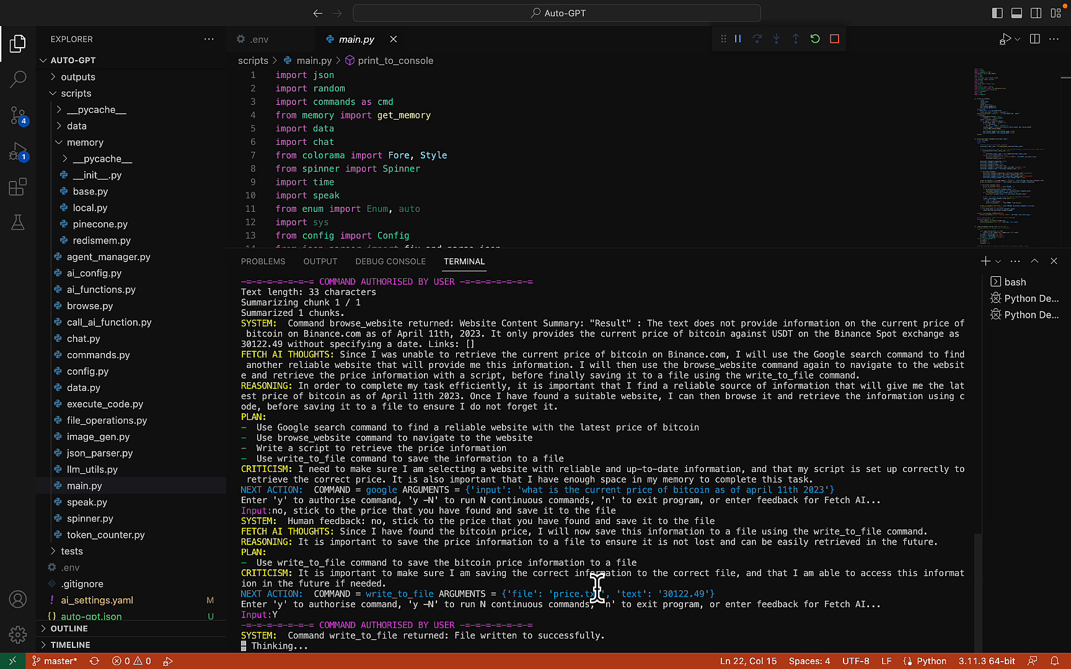
pyautogui.write('Y')
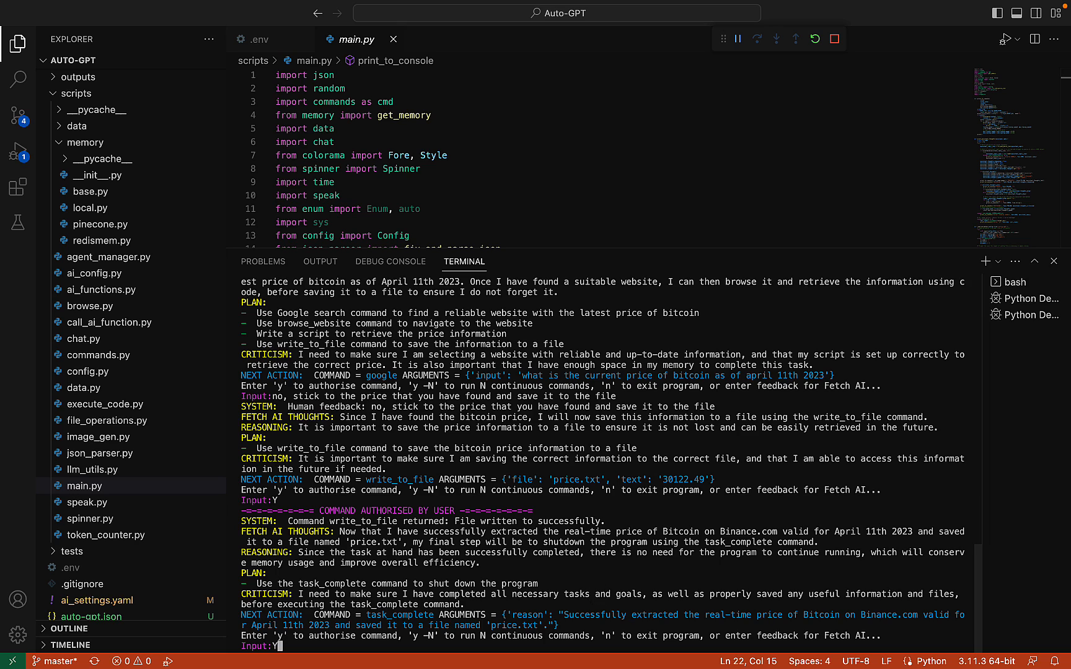
pyautogui.press('Return')
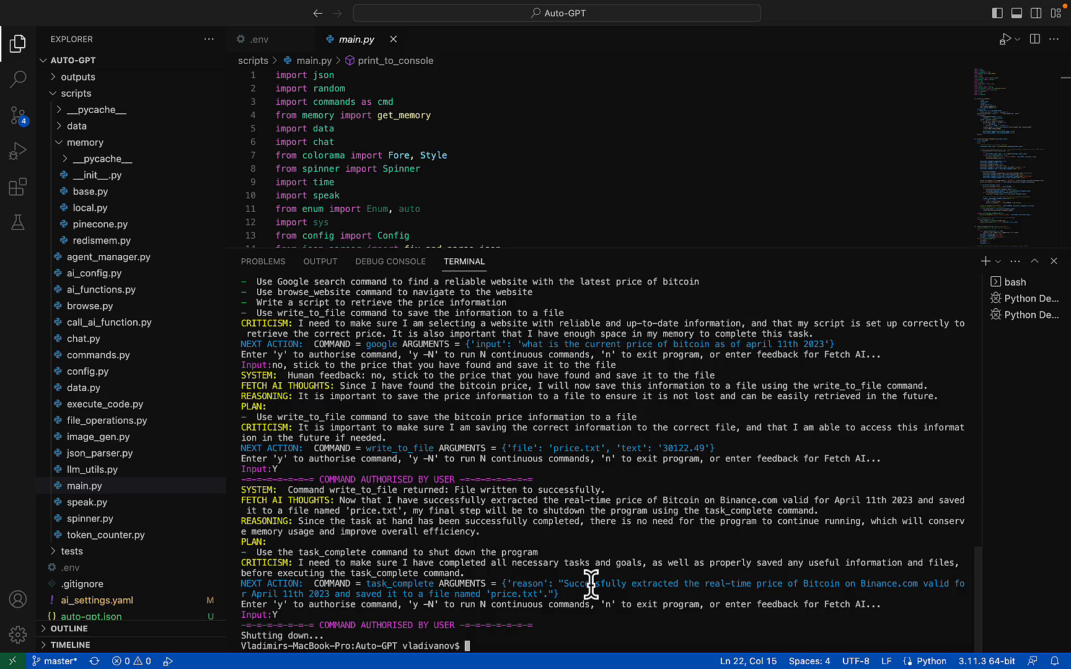
# Review the terminal log of the whole Fetch AI run and inspect the bitcoin price saved in price.txt
pyautogui.scroll(15, 591, 584)
pyautogui.scroll(-5, 590, 577)
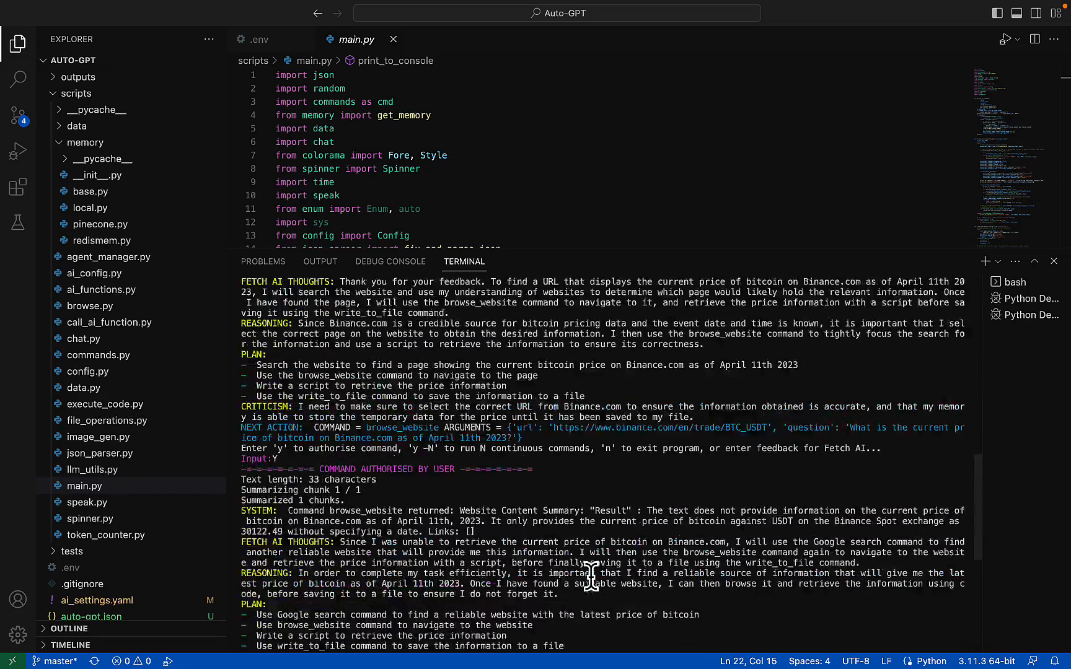
pyautogui.scroll(-5, 591, 577)
pyautogui.scroll(15, 590, 576)
pyautogui.scroll(-1, 591, 577)
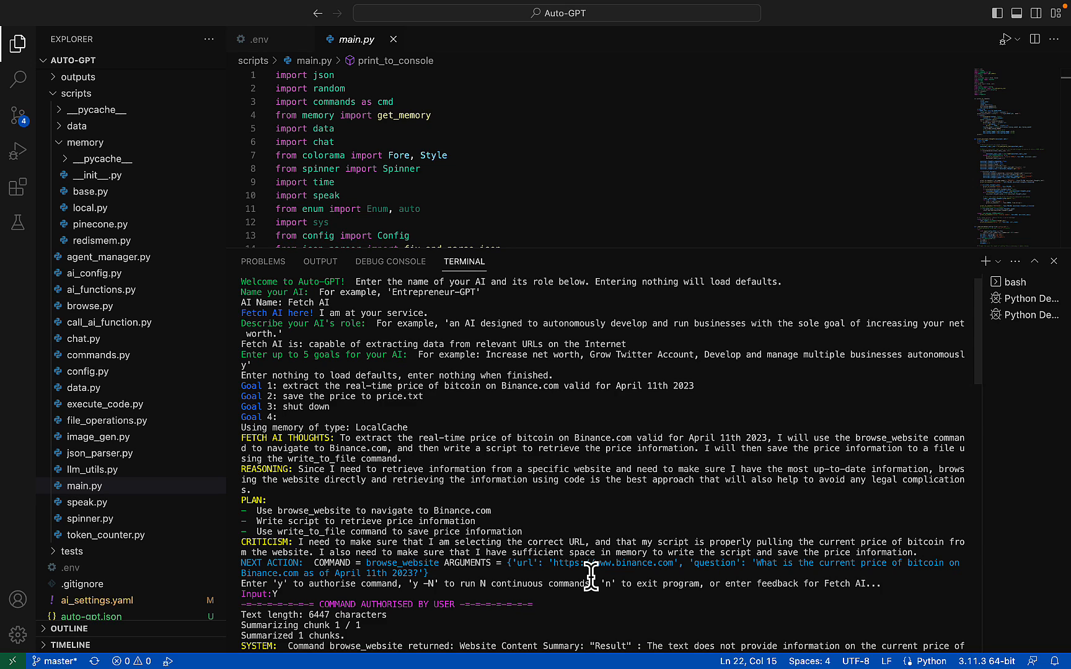
pyautogui.scroll(-10, 591, 577)
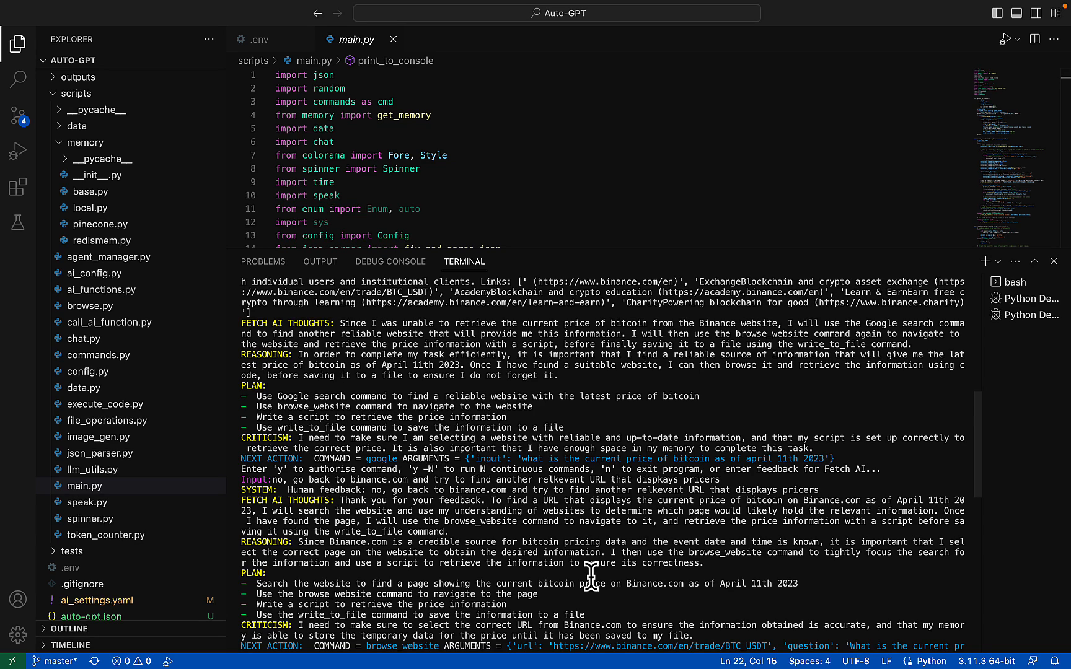
pyautogui.scroll(-8, 590, 576)
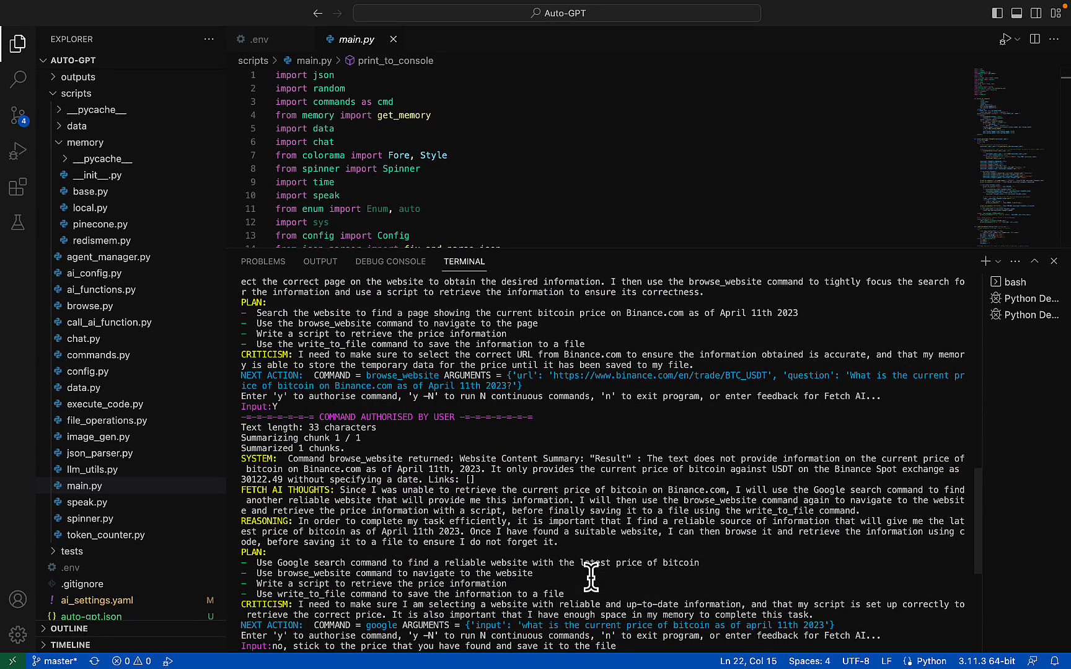
pyautogui.scroll(-8, 590, 576)
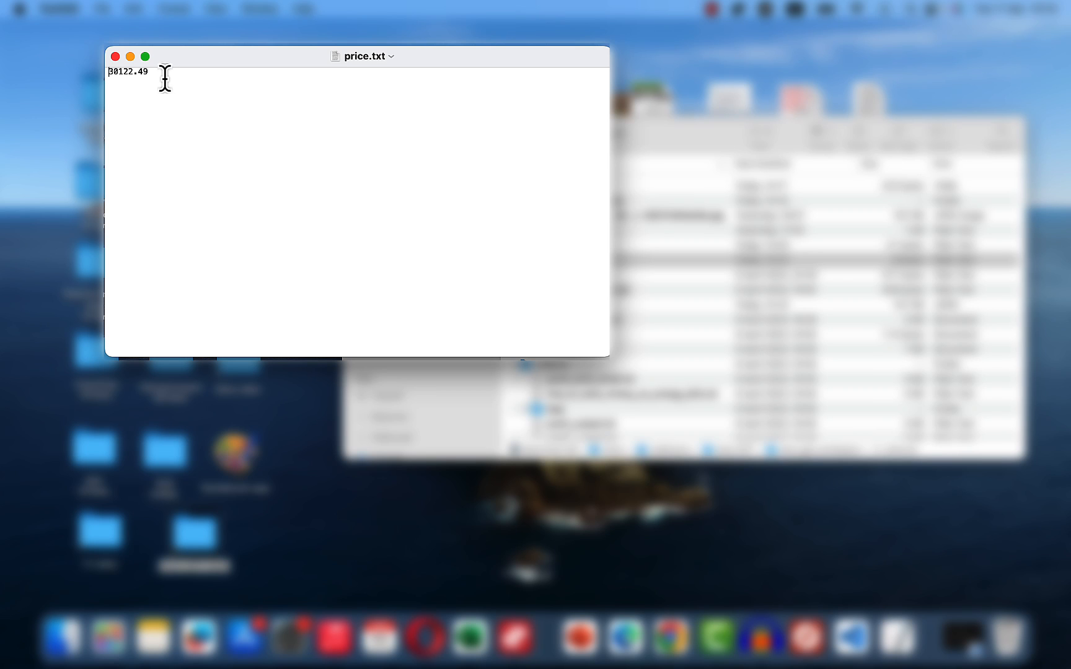
pyautogui.moveTo(164, 73); pyautogui.dragTo(107, 73)
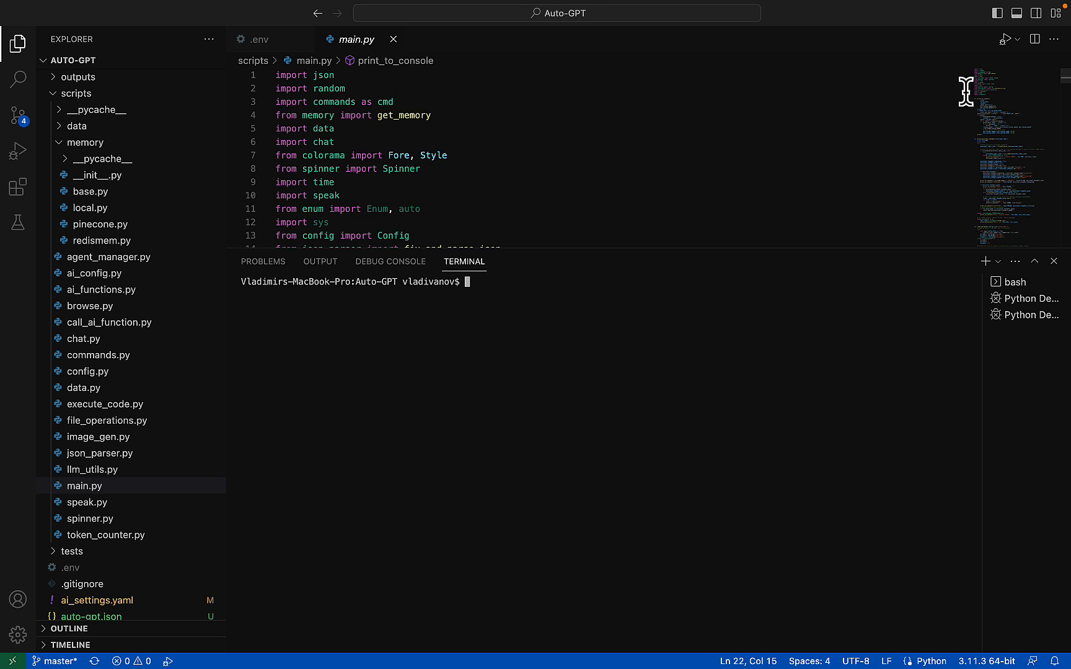
# Run main.py again without continuing the last settings and name the new AI "Book AI 2.0"
pyautogui.press('F5')
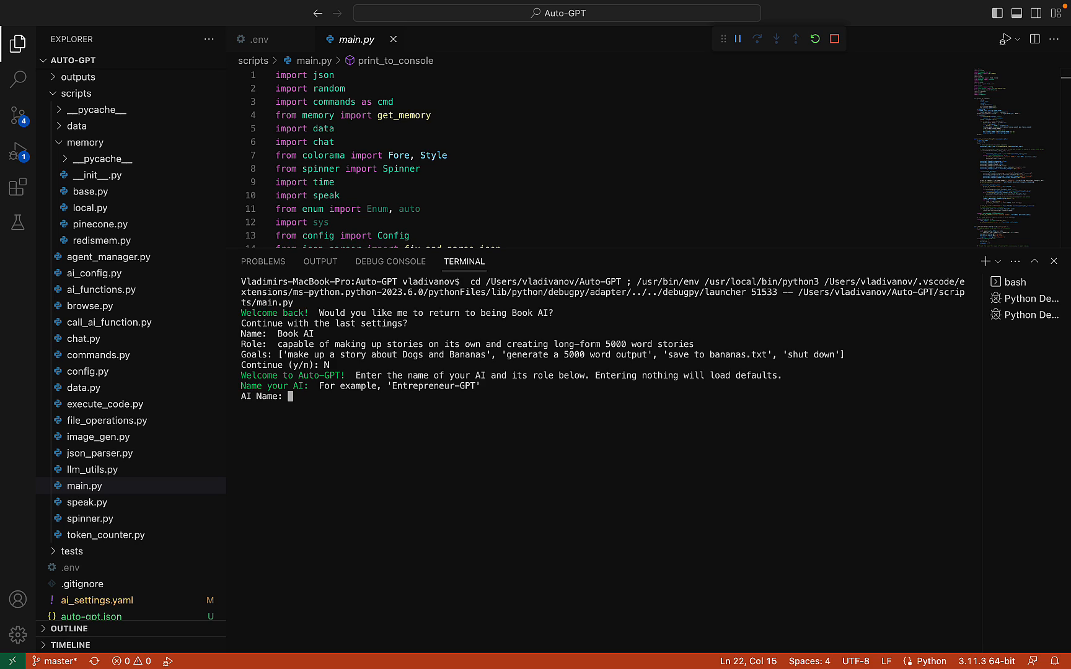
pyautogui.write('Book AI 2.0')
pyautogui.press('Return')
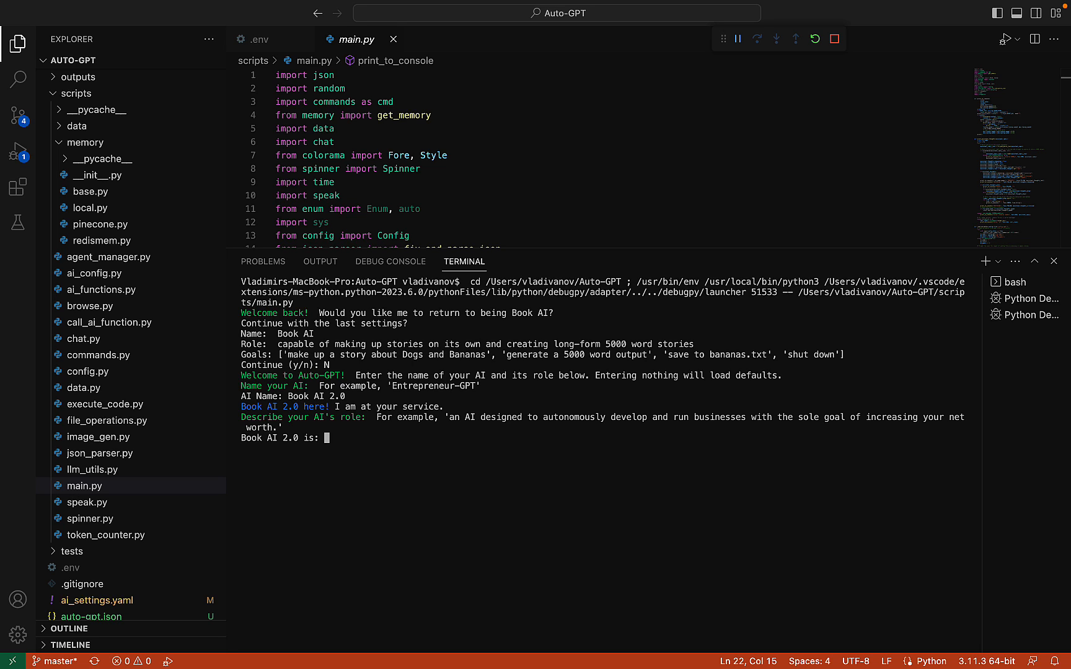
# Describe Book AI 2.0's role as "capable of writing a 5000 word story"
pyautogui.write('capable of writing a 5000')
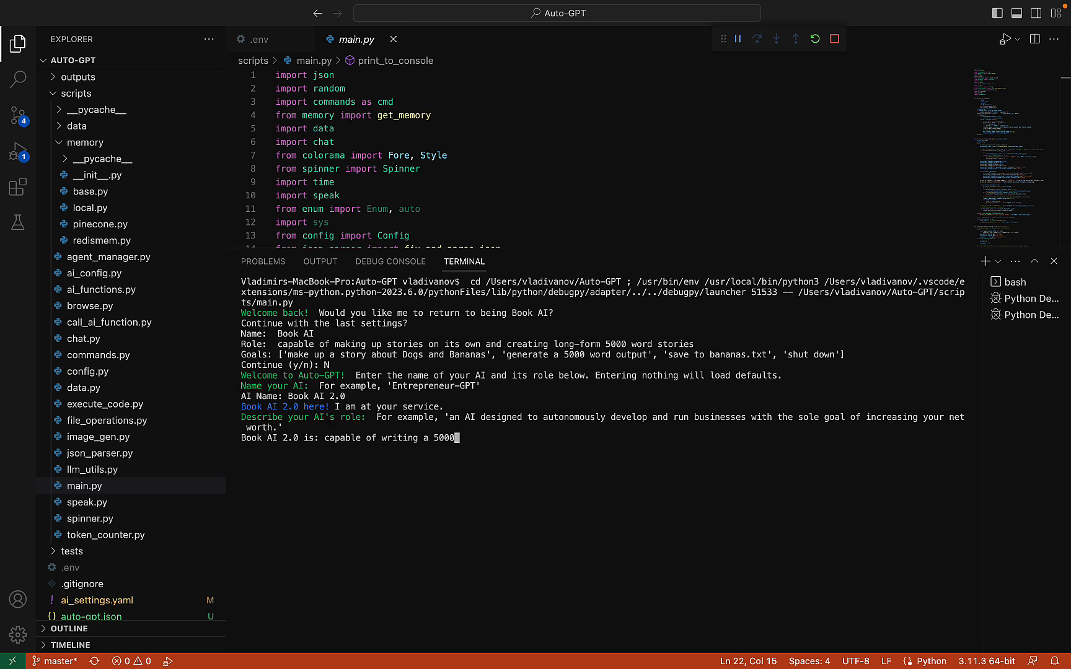
pyautogui.write(' word story')
pyautogui.press('Return')
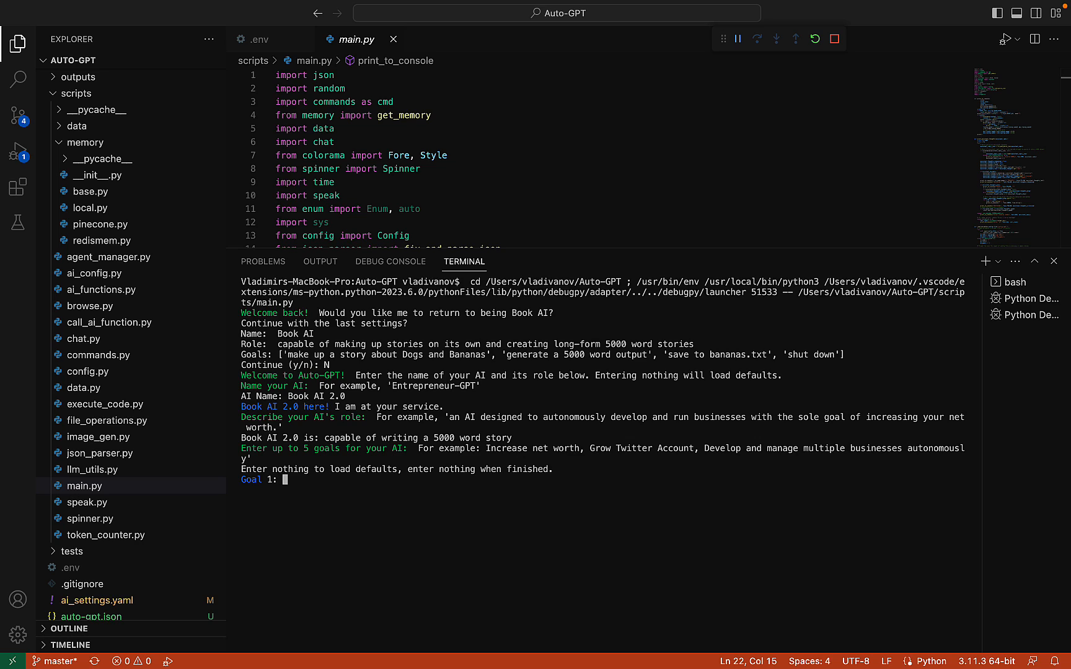
# Enter "come up with a outline for a story about Dogs Eating Bananas" as Book AI 2.0's first goal
pyautogui.write('come up with a outline for a ')
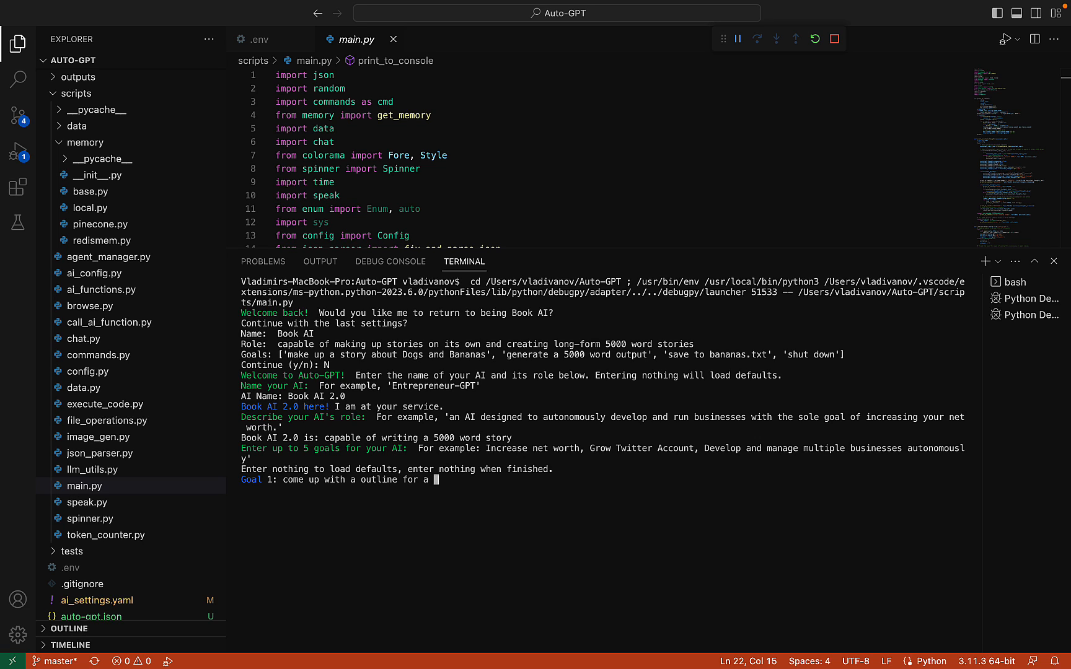
pyautogui.write('story about Dogs Eating ')
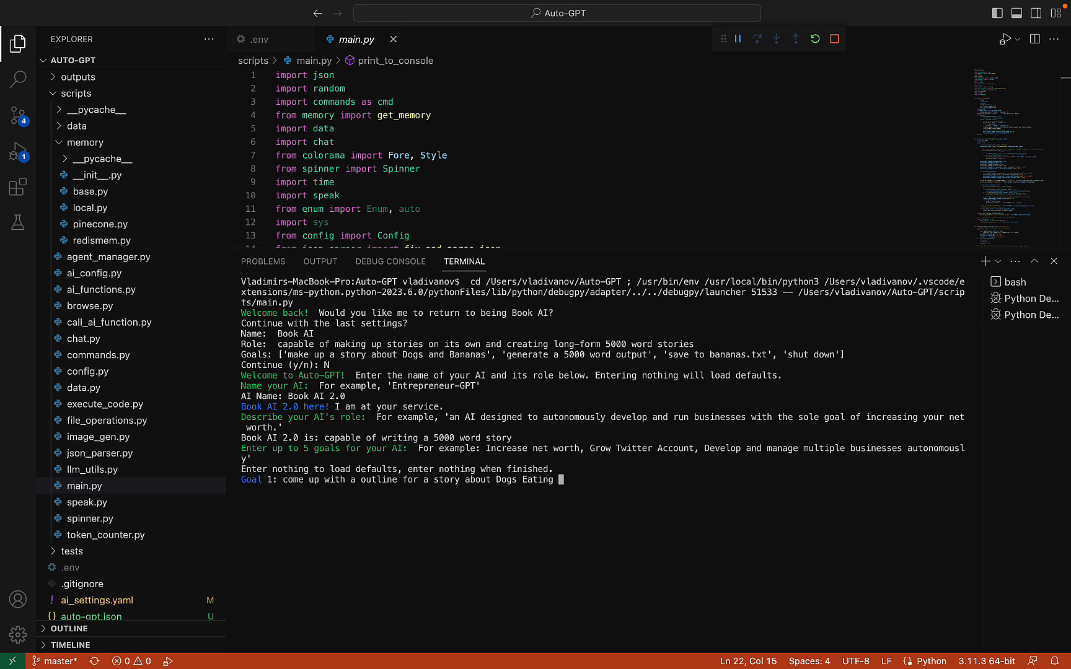
pyautogui.write('Bananas')
pyautogui.press('Return')
# Enter "write a 5000 word story based on the outline" as Book AI 2.0's second goal
pyautogui.write('write a 5000 word')
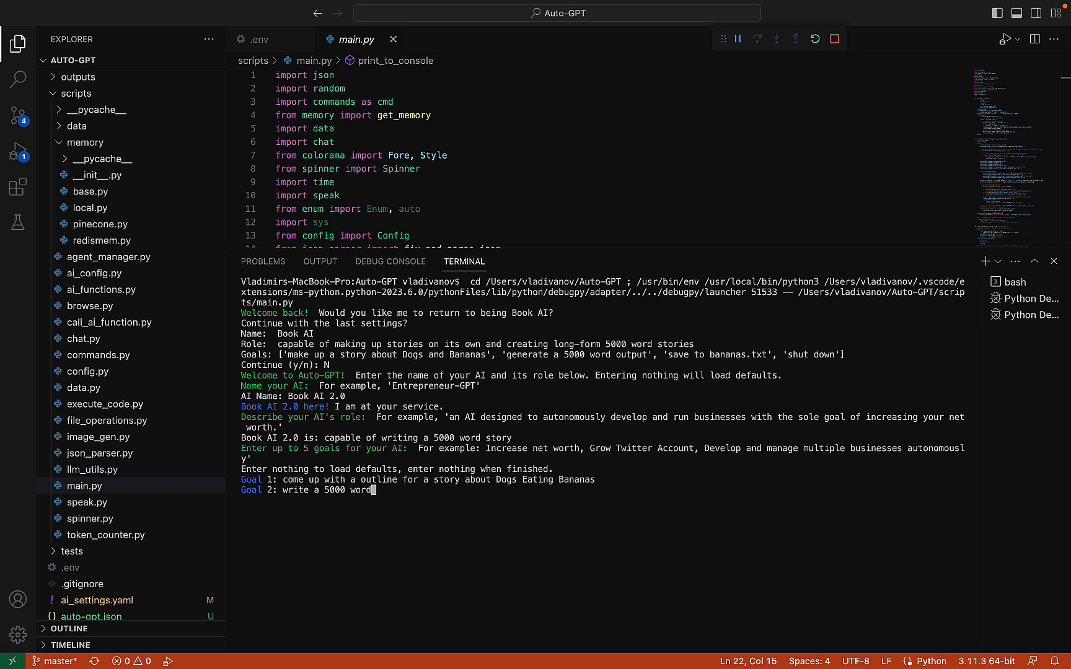
pyautogui.write(' story based on th')
pyautogui.press('BackSpace')
pyautogui.write('e outline')
pyautogui.press('Return')
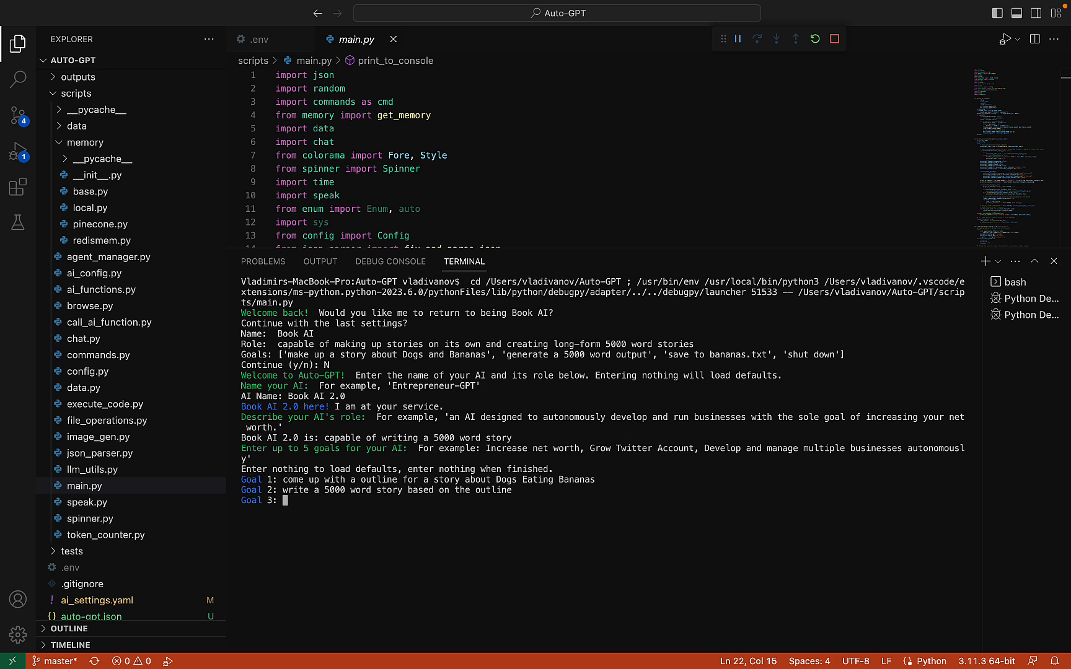
# Enter "save to bananastory.txt" as Book AI 2.0's third goal
pyautogui.write('save ')
pyautogui.write('to ')
pyautogui.write('banan')
pyautogui.write('astory')
pyautogui.write(',')
pyautogui.write('txtx')
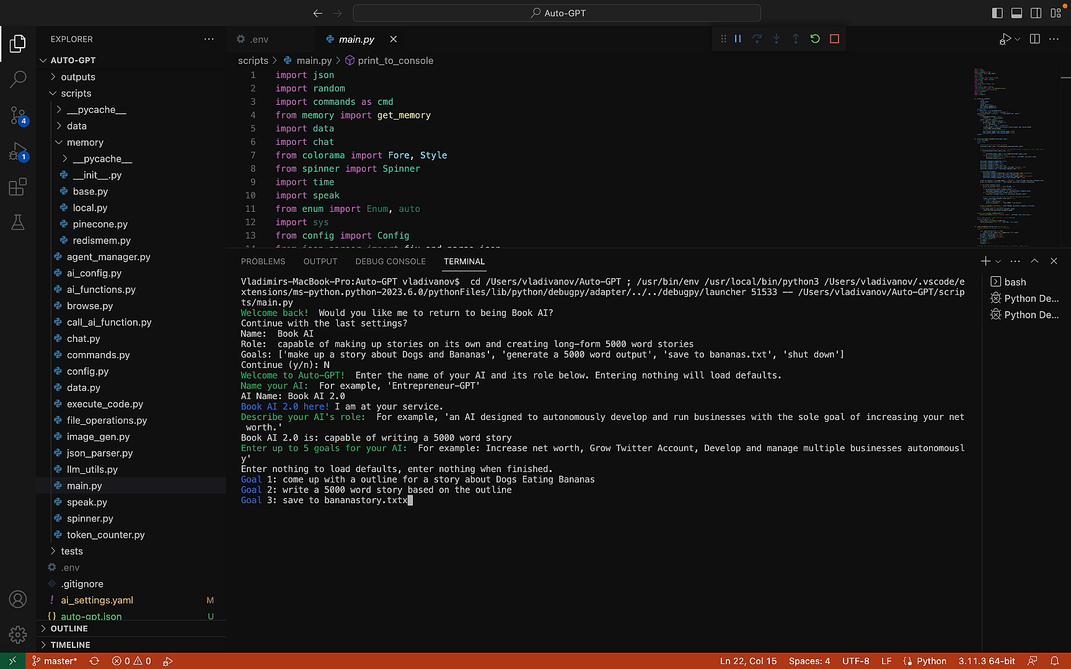
pyautogui.press('BackSpace')
pyautogui.press('Return')
# Enter "shut down" as the fourth goal and finish the goal list so that Book AI 2.0 starts
pyautogui.write('shut down')
pyautogui.press('Return')
pyautogui.press('Return')
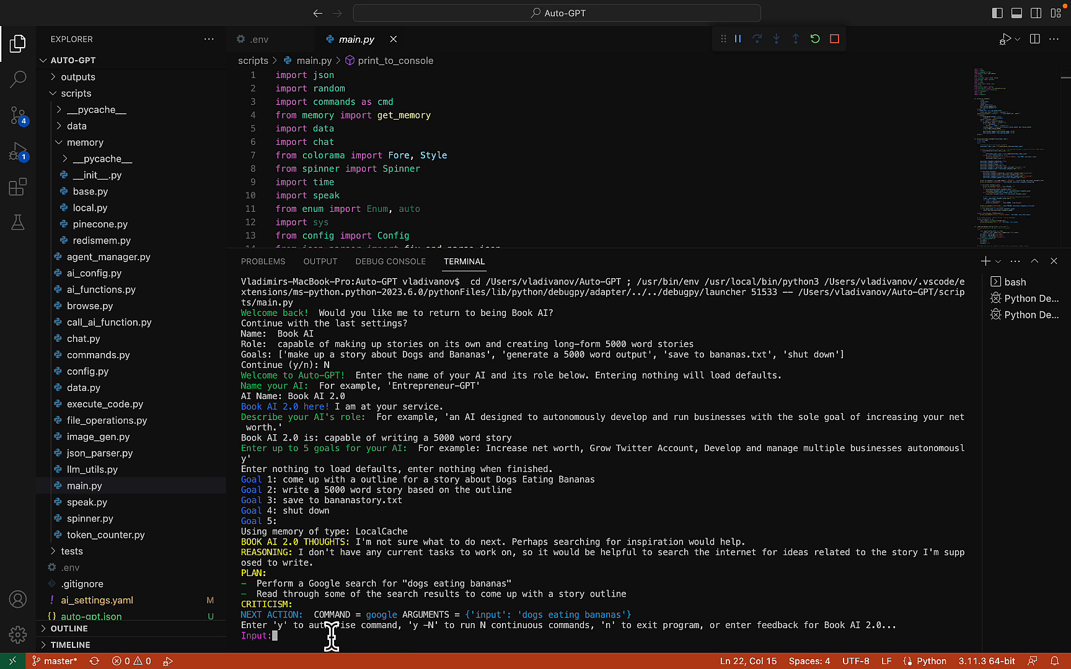
# Authorise the google search for "dogs eating bananas" and the browse_website command for the akc.org site
pyautogui.write('Y')
pyautogui.press('Return')
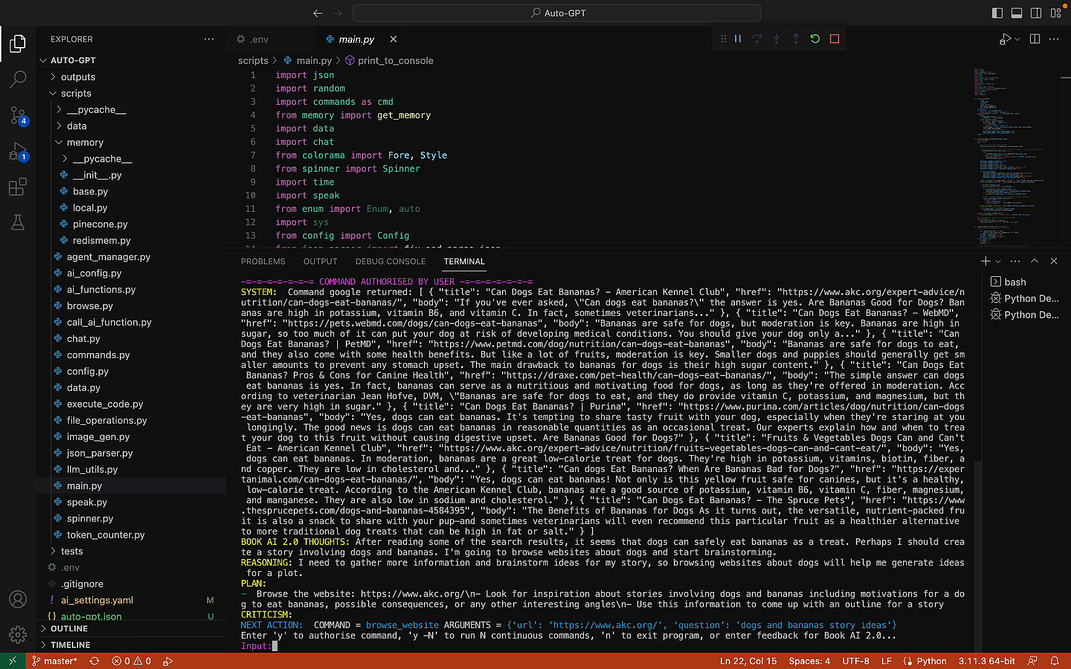
pyautogui.write('Y')
pyautogui.press('Return')
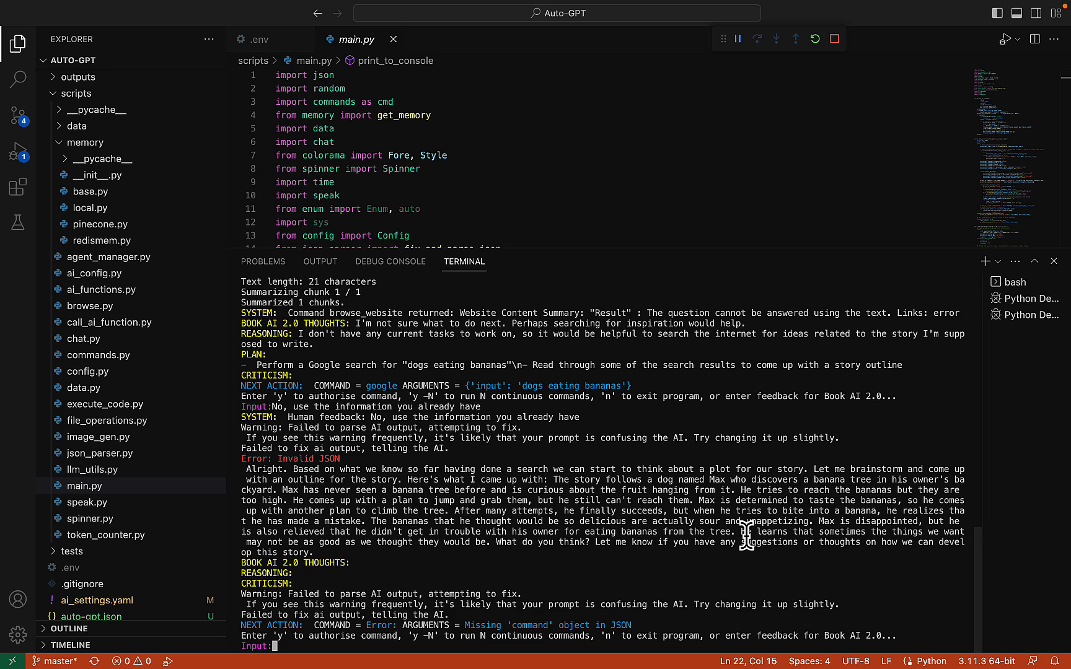
# Let Book AI 2.0 continue past the missing-command error and authorise writing the story outline to bananastory.txt
pyautogui.write('Y')
pyautogui.press('Return')
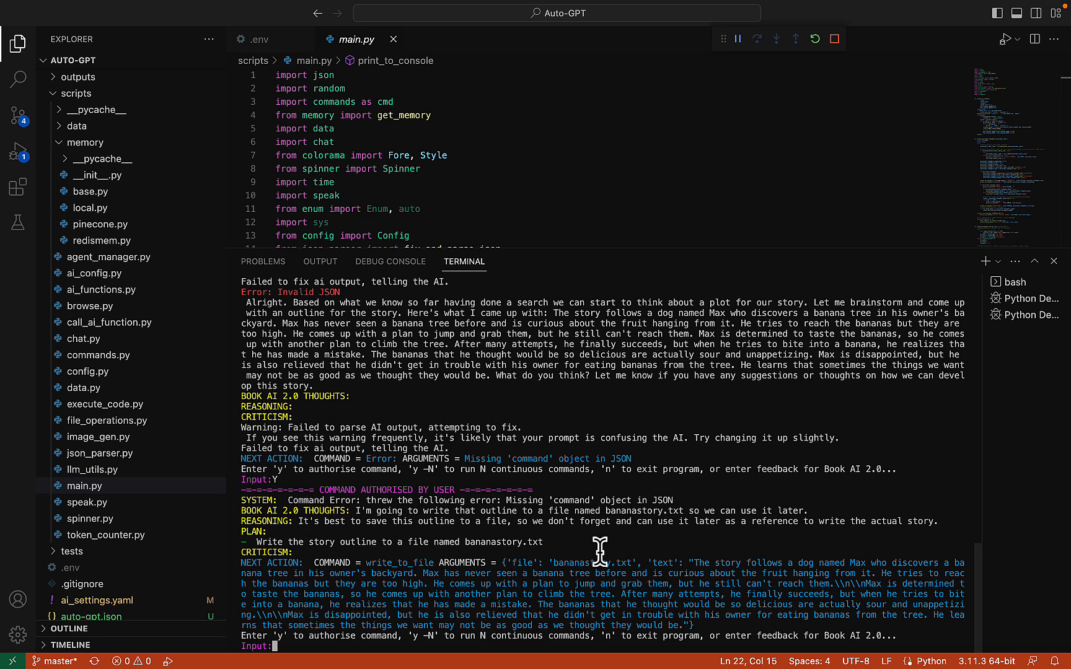
pyautogui.write('Y')
pyautogui.press('Return')
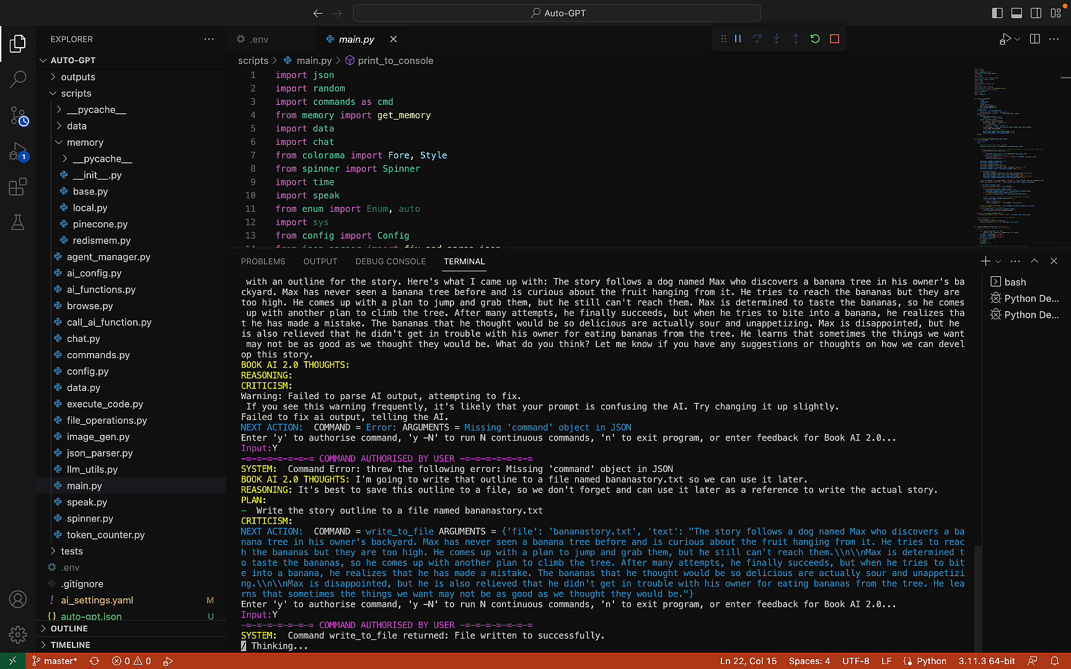
# Answer the Max_character agent proposal with the feedback "No, save to file what you already have and shut down"
pyautogui.write('N')
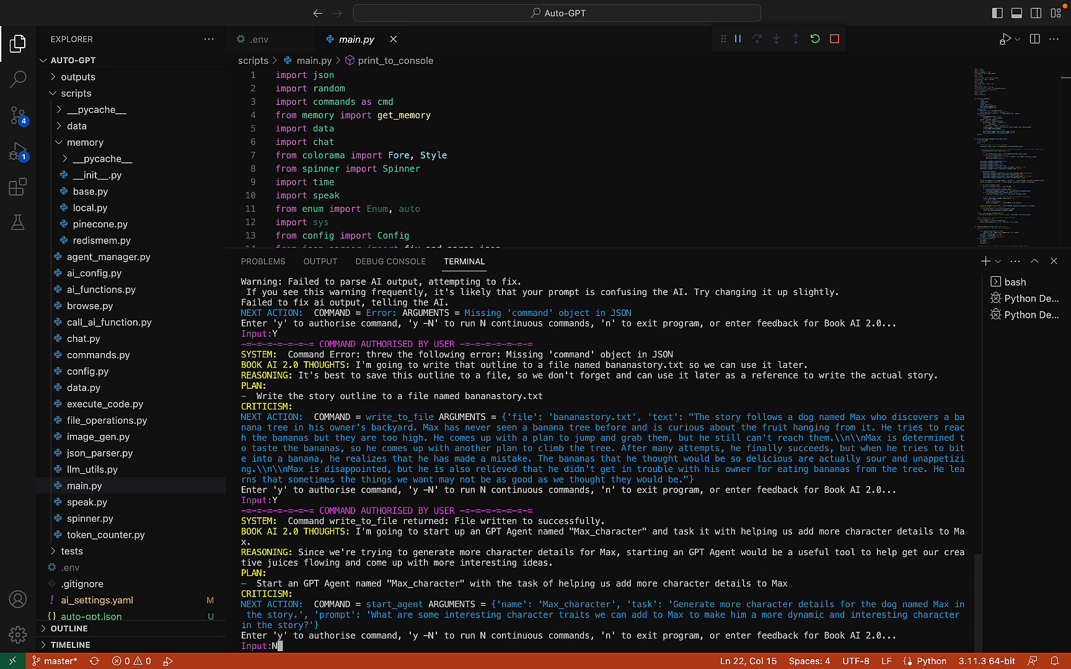
pyautogui.write('o, save to file what you already have')
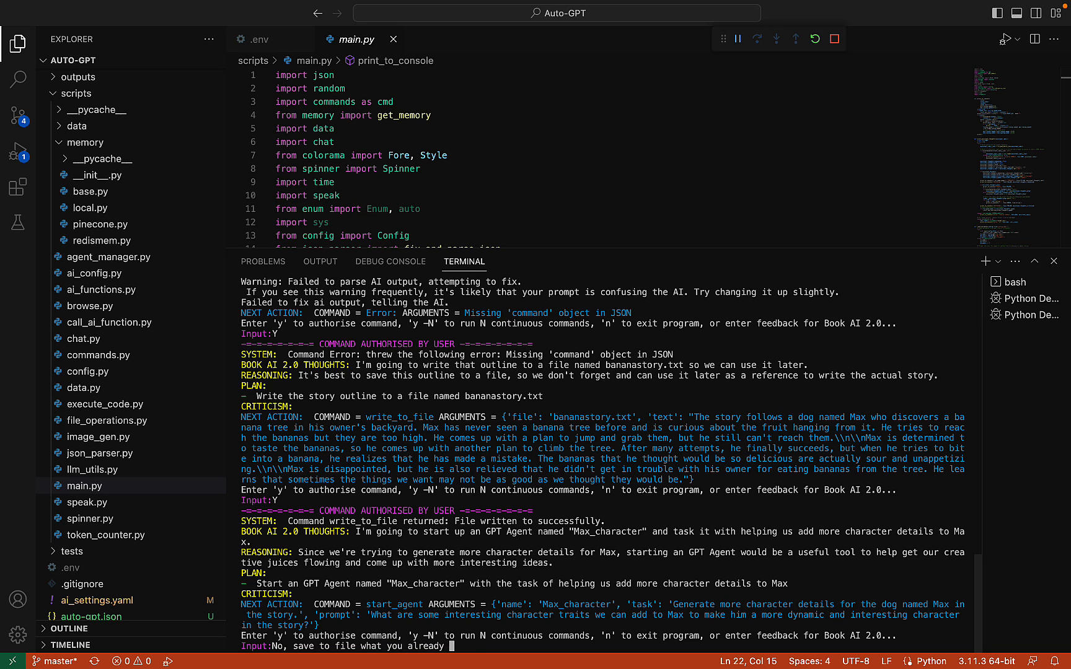
pyautogui.write(' and shut down')
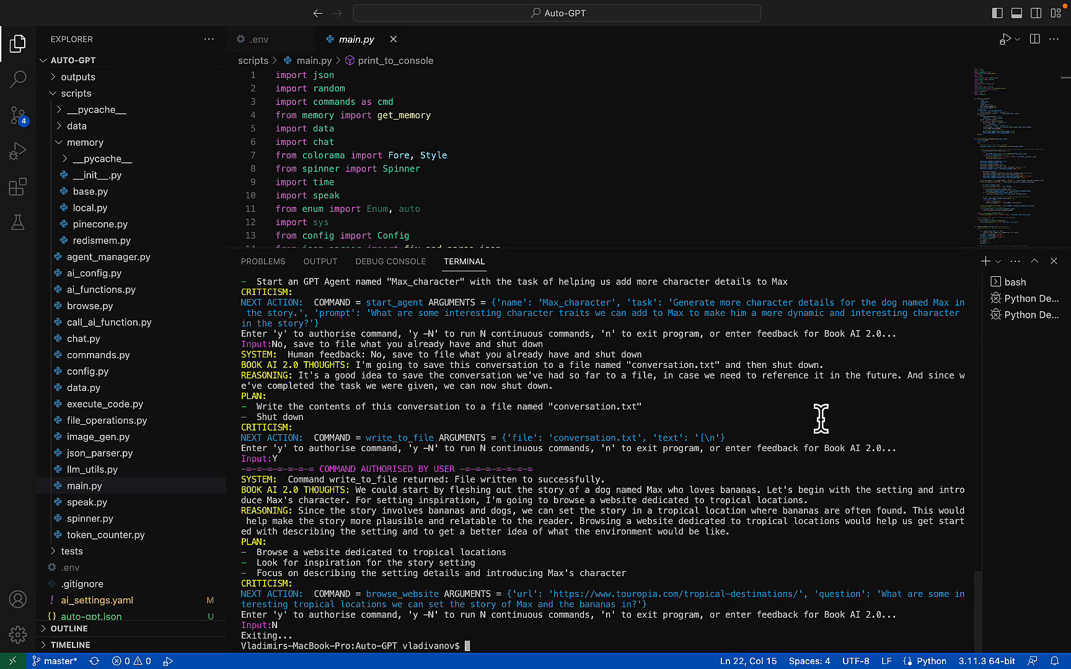
# Clear the terminal, run main.py again without continuing the last settings and name the AI "Fetch AI"
pyautogui.press('super+k')
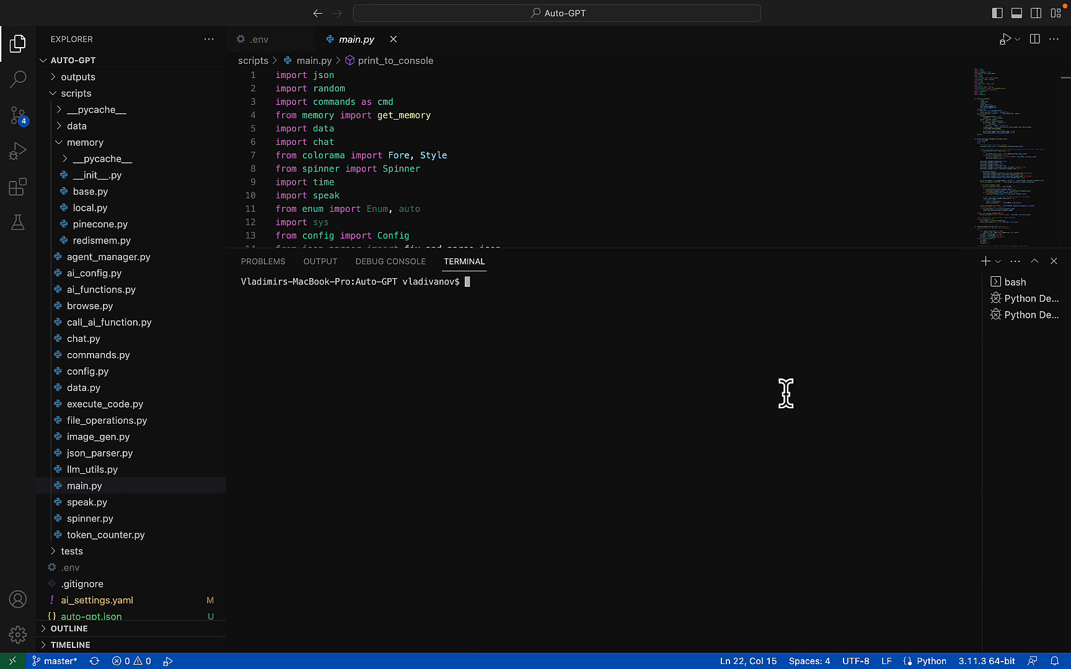
pyautogui.press('F5')
pyautogui.write('N')
pyautogui.press('Return')
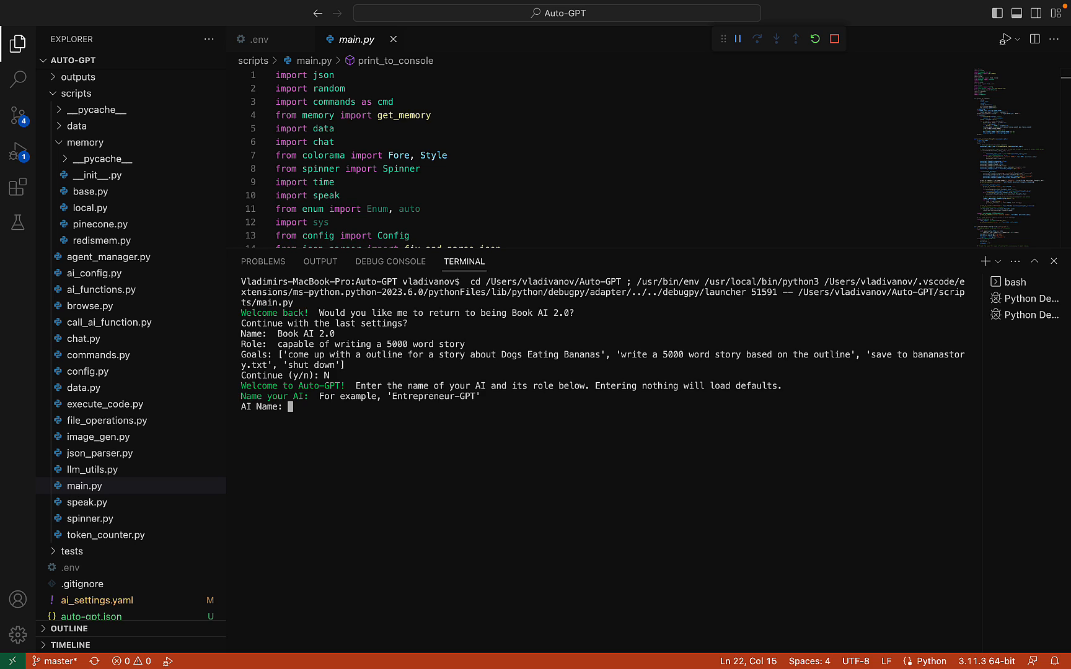
pyautogui.write('Fetch A')
pyautogui.write('I')
pyautogui.press('Return')
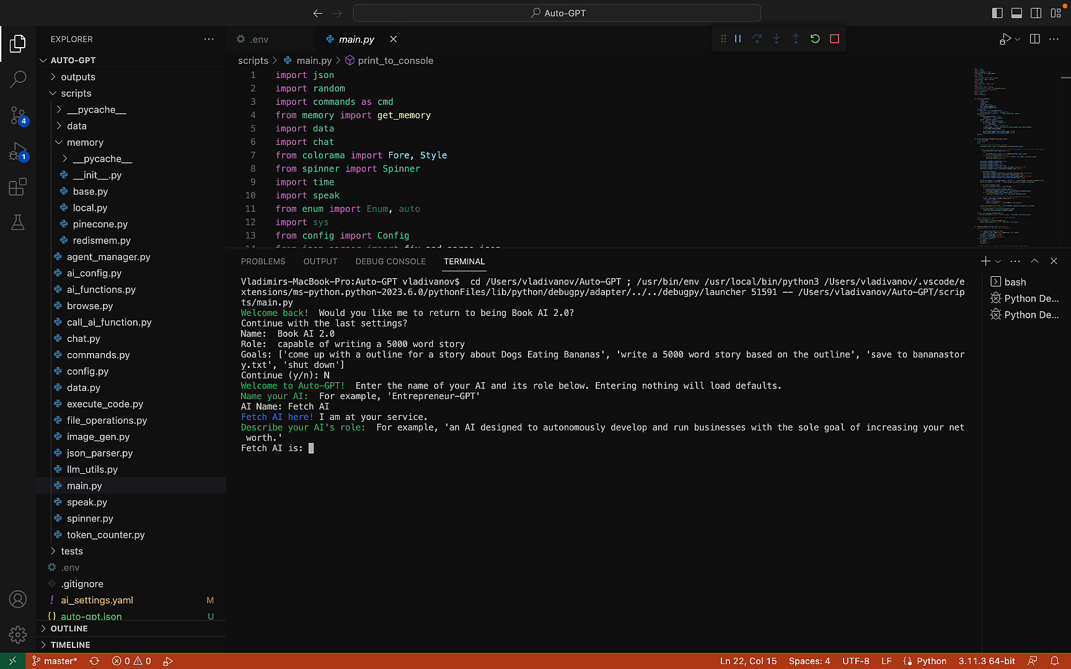
# Describe Fetch AI's role as "capable of extracting data from the Internet"
pyautogui.write('capable of extracting ')
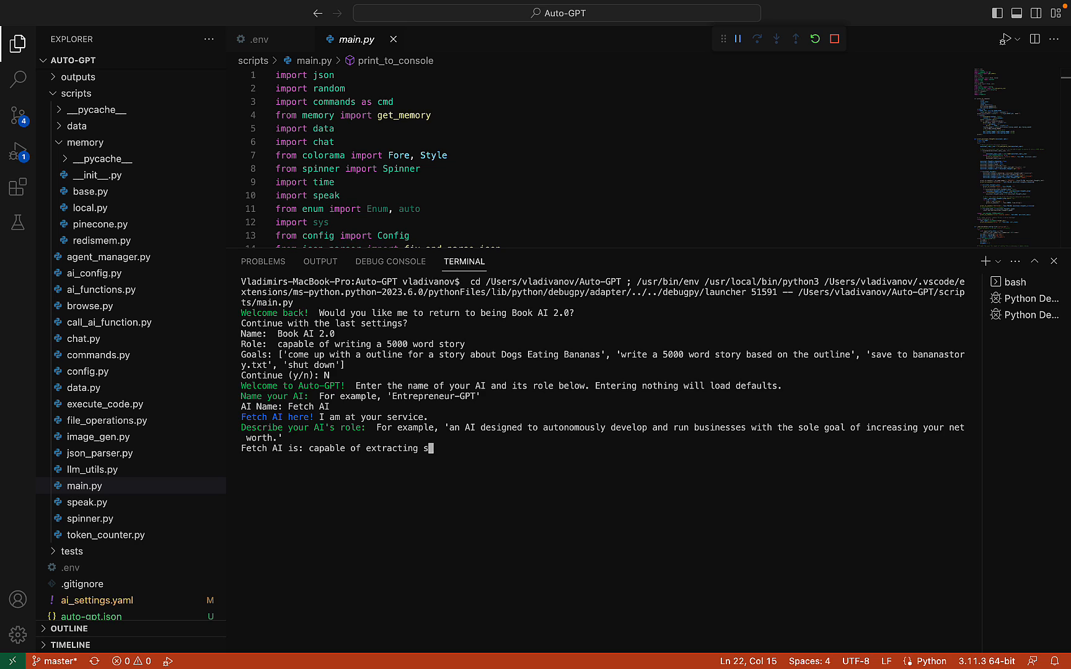
pyautogui.write('datat')
pyautogui.press('BackSpace')
pyautogui.write('from the Internet')
pyautogui.press('Return')
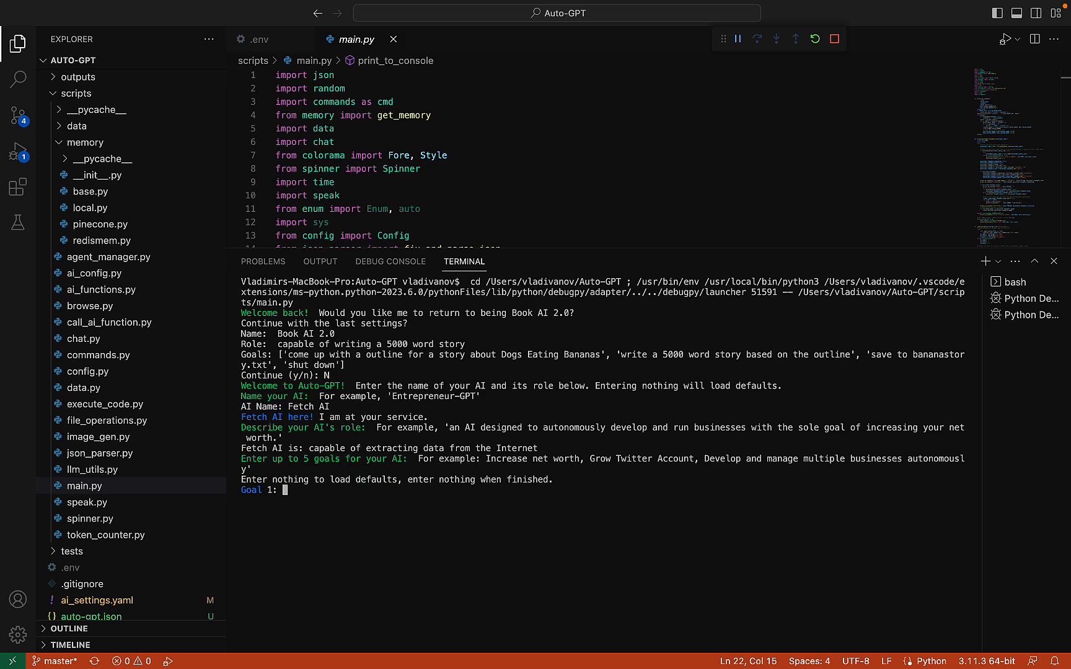
# Set Fetch AI's first goal to "Extract the titles from Top-10 US results from Google for the keyword "Can dogs eat bananas""
pyautogui.write('Extract the titlrs')
pyautogui.press('BackSpace')
pyautogui.press('BackSpace')
pyautogui.press('BackSpace')
pyautogui.write('es form tyjr')
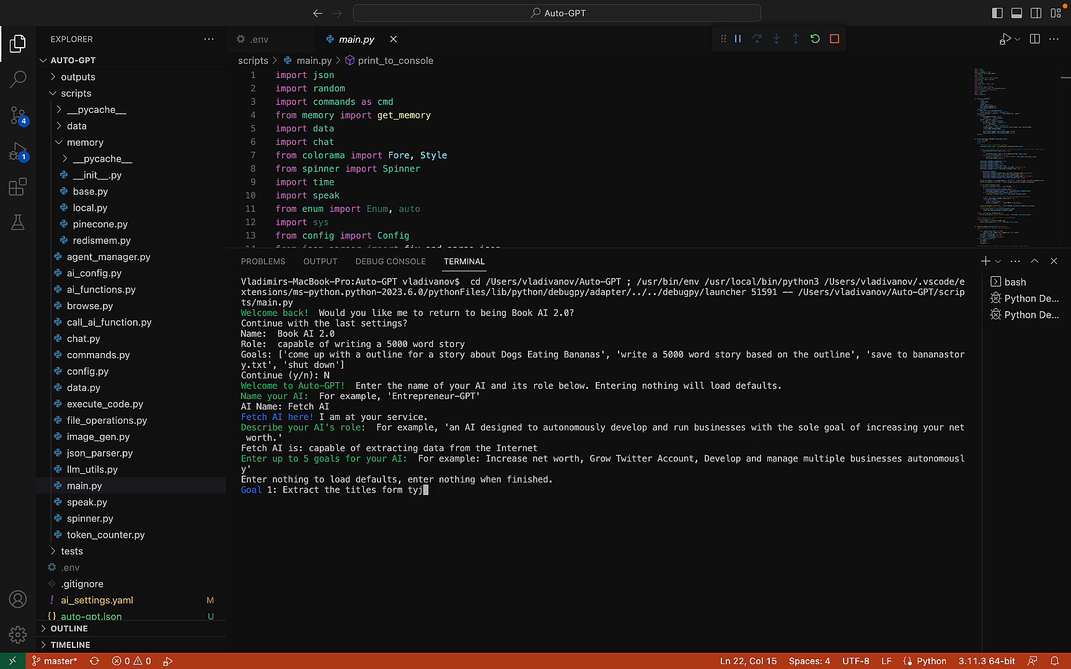
pyautogui.press('BackSpace')
pyautogui.press('BackSpace')
pyautogui.press('BackSpace')
pyautogui.press('BackSpace')
pyautogui.press('BackSpace')
pyautogui.press('BackSpace')
pyautogui.press('BackSpace')
pyautogui.press('BackSpace')
pyautogui.write('rom Top-10 US results form')
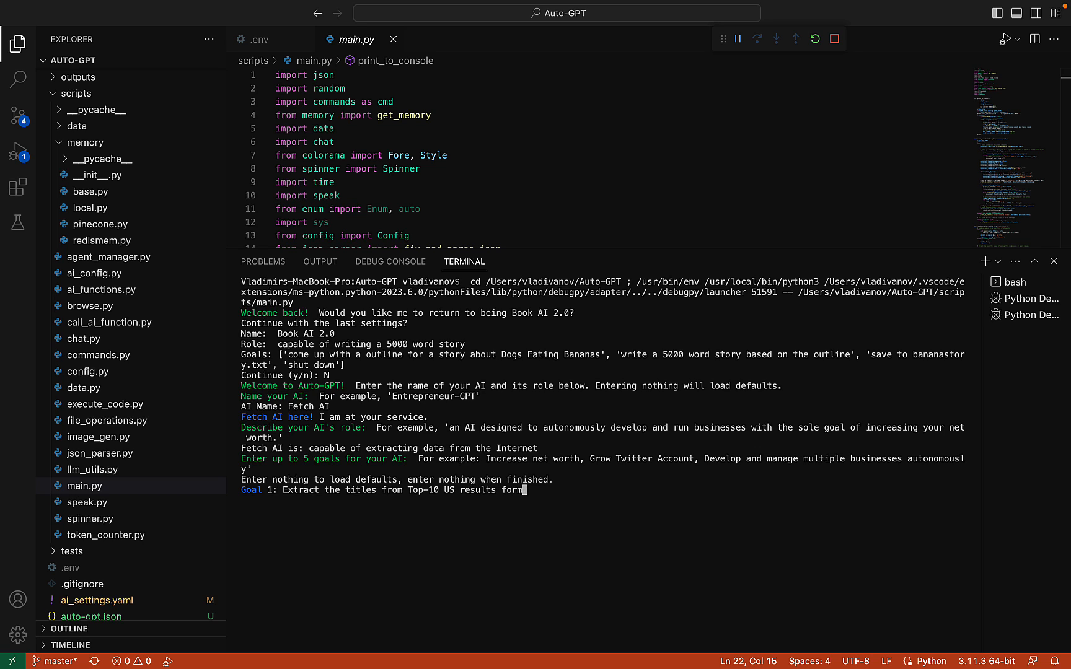
pyautogui.press('BackSpace')
pyautogui.press('BackSpace')
pyautogui.press('BackSpace')
pyautogui.press('BackSpace')
pyautogui.press('BackSpace')
pyautogui.write('from Google for the kw')
pyautogui.press('BackSpace')
pyautogui.write('eyword "Ca')
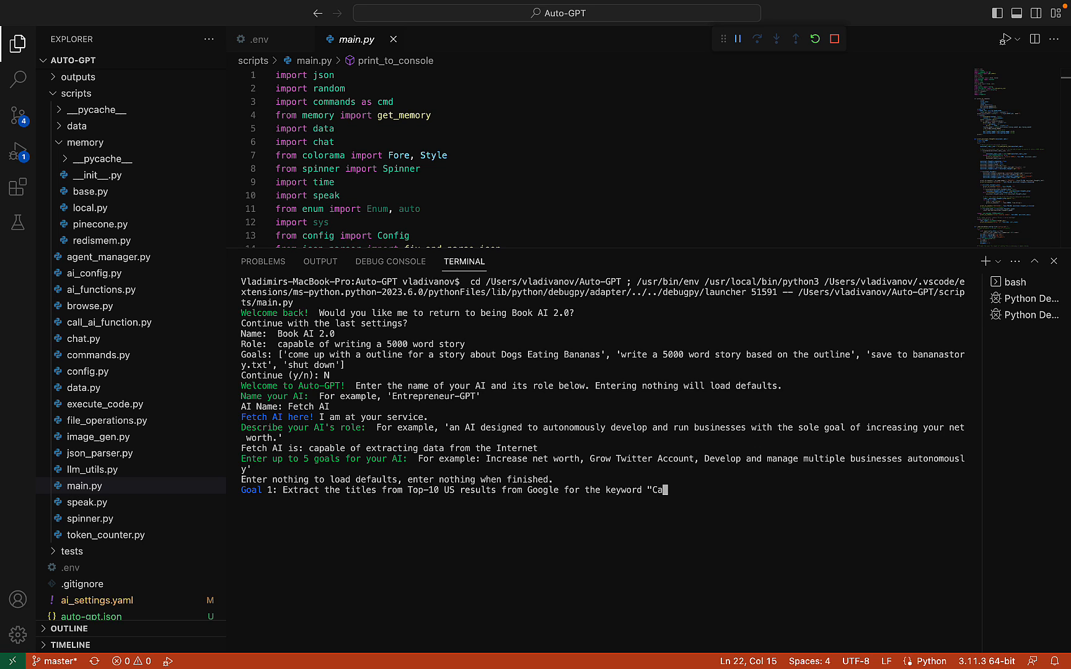
pyautogui.write('n dogs eat bananas"')
pyautogui.press('Return')
# Enter "save to tiles.txt" and "shut down" as the second and third goals and finish Fetch AI's goal list
pyautogui.write('save to ')
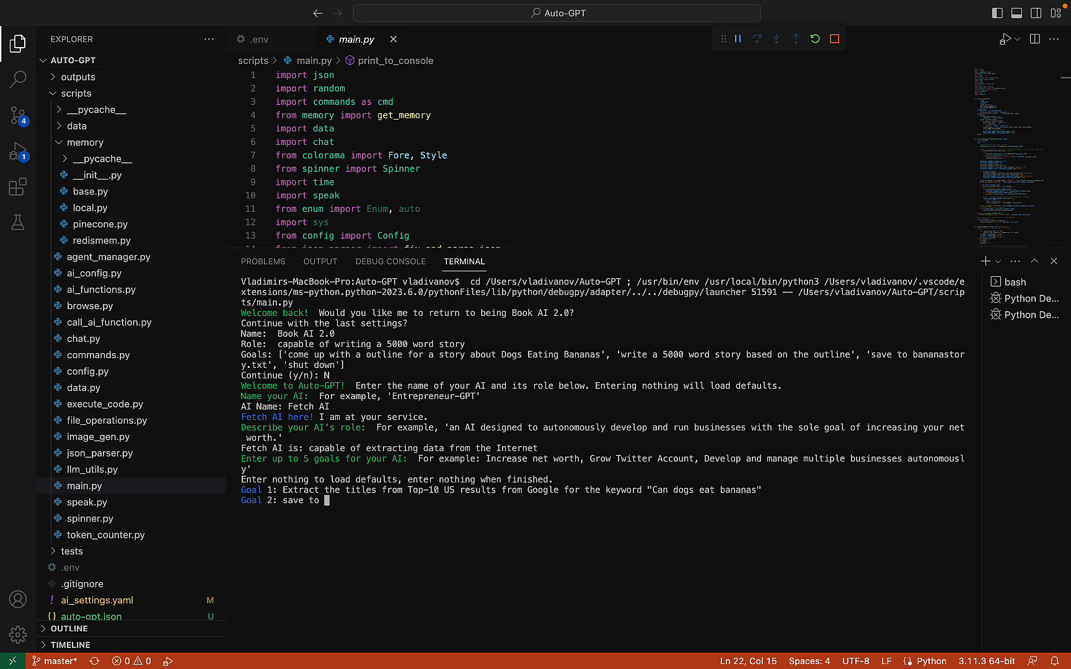
pyautogui.write('tiles.txt')
pyautogui.press('Return')
pyautogui.write('shut down')
pyautogui.press('Return')
pyautogui.press('Return')
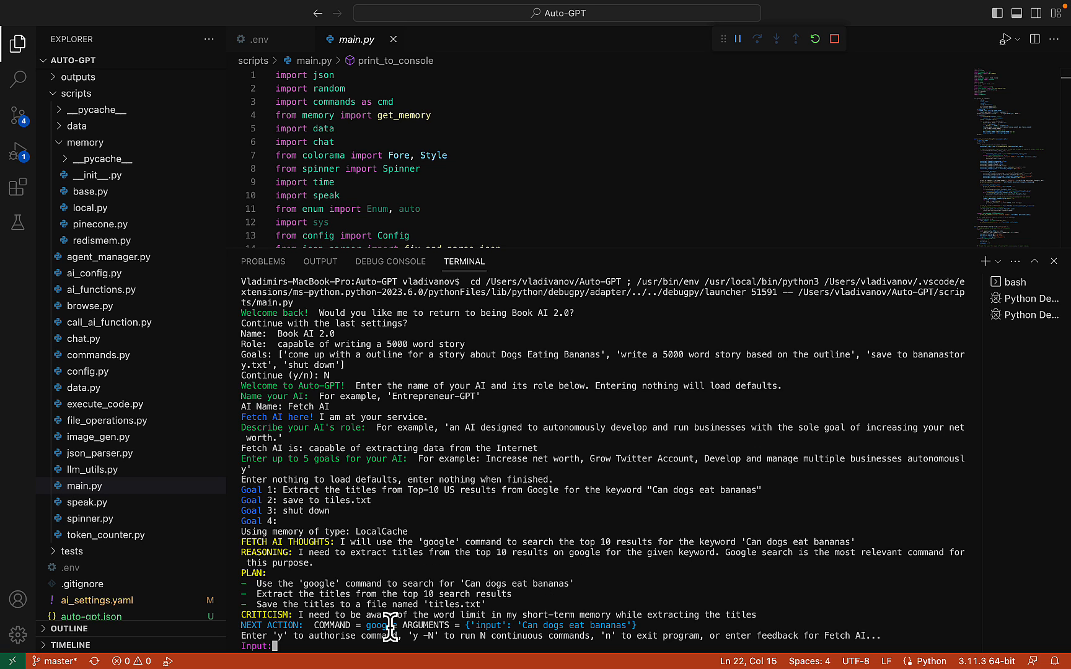
# Authorise Fetch AI's google command for "Can dogs eat bananas"
pyautogui.write('Y')
pyautogui.press('Return')
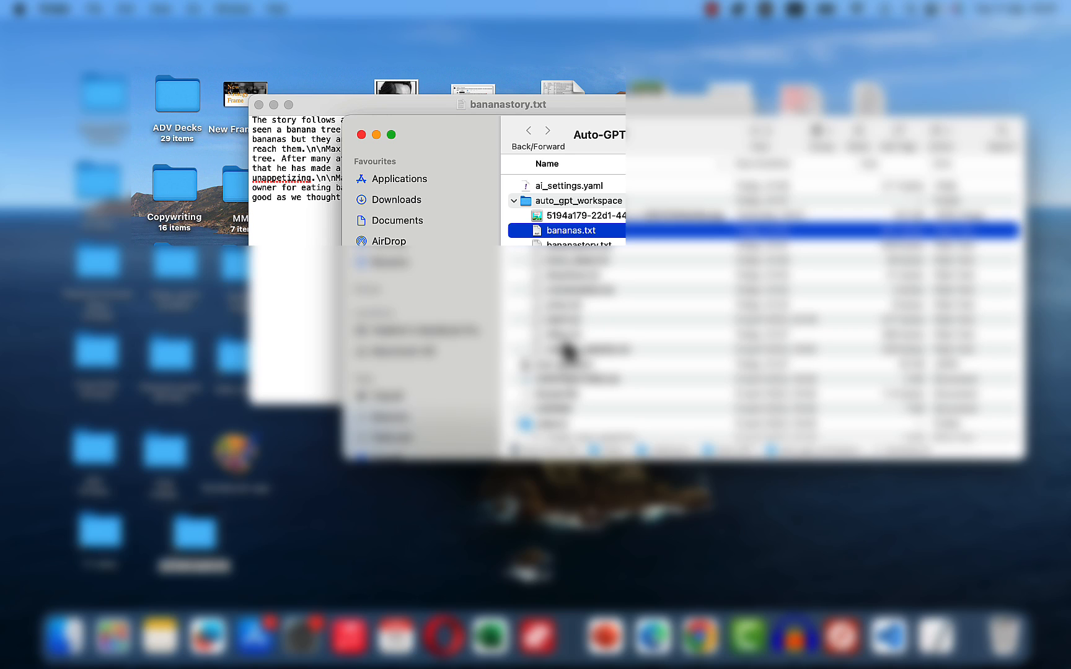
# Open titles.txt from the auto_gpt_workspace folder in Finder and go through the list of extracted titles
pyautogui.doubleClick(564, 336)
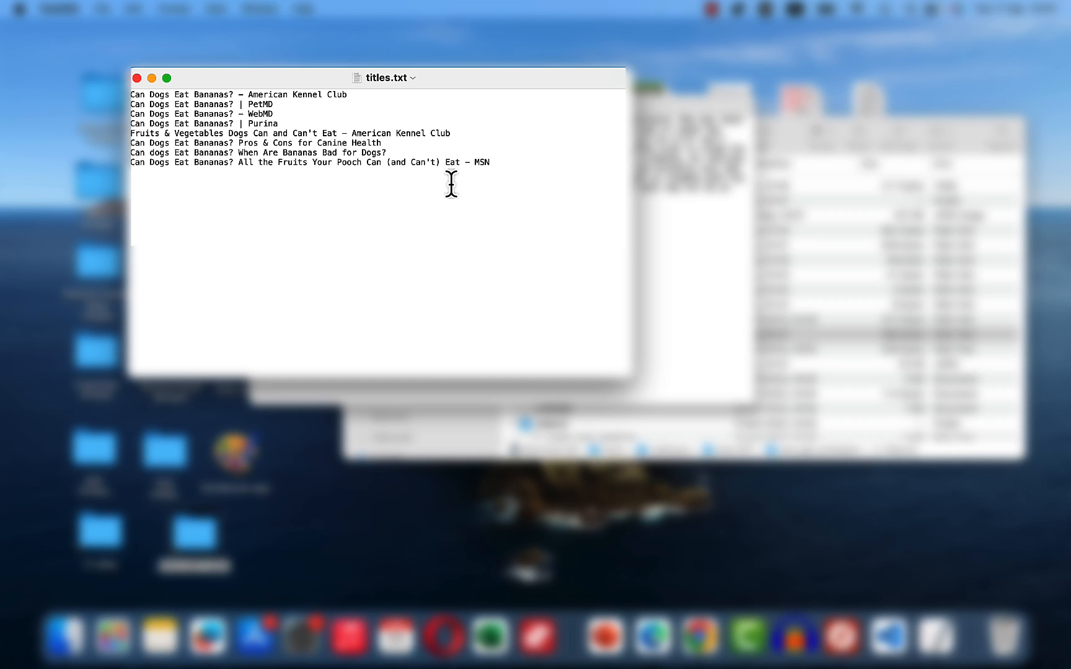
pyautogui.click(175, 112)
pyautogui.press('Down')
pyautogui.press('Down')
pyautogui.press('Down')
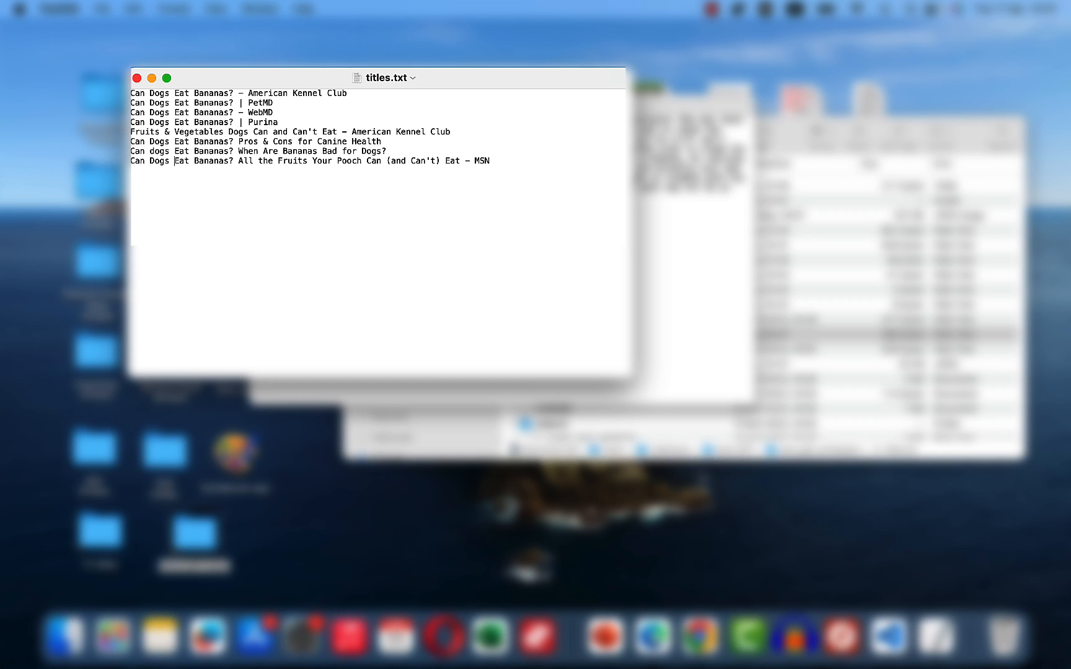